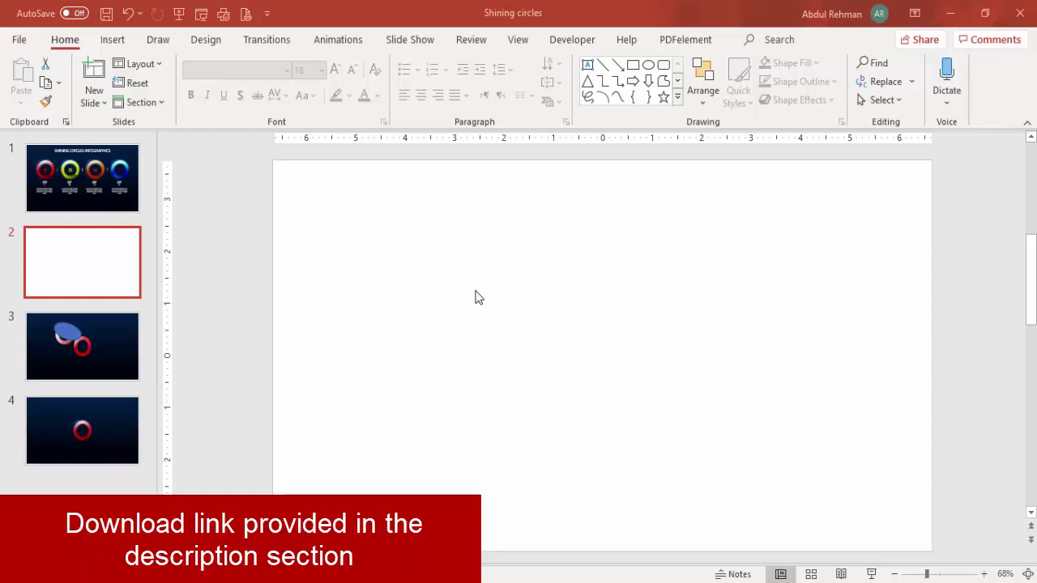
Step: Fill slide 2's background with a navy-to-black linear gradient running top to bottom at 90°
right_click(465, 255)
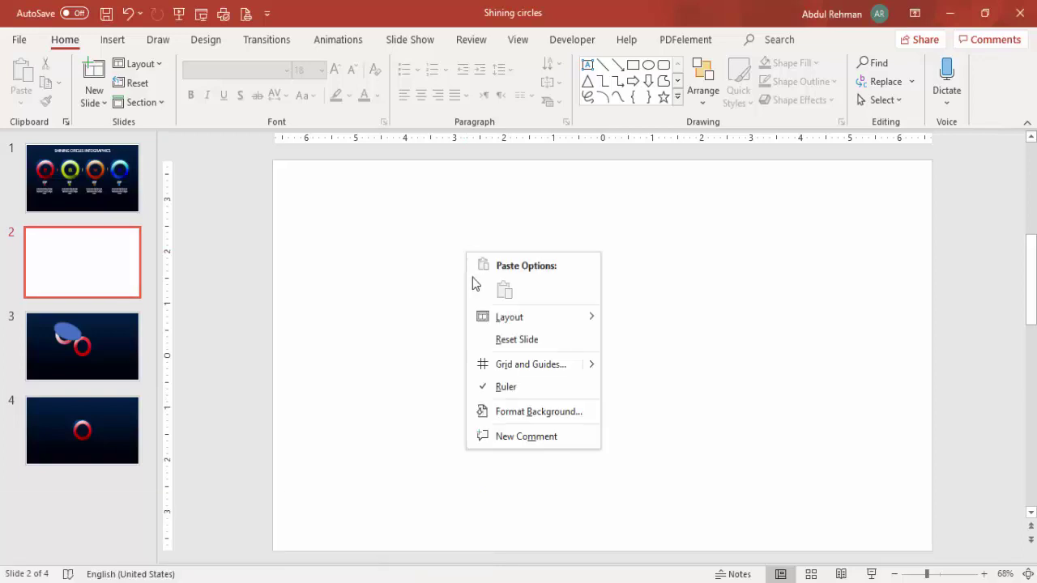
left_click(533, 412)
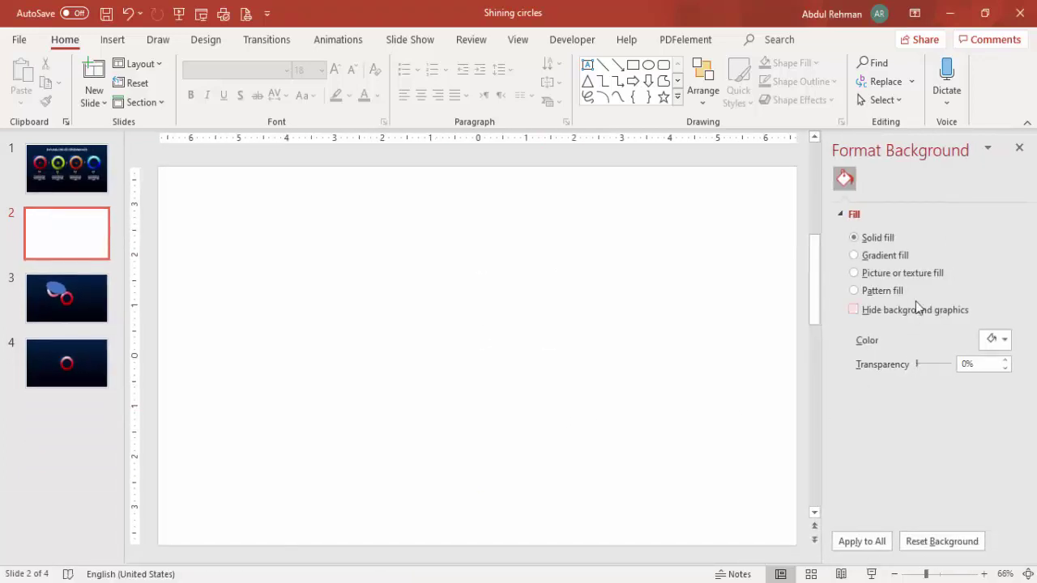
left_click(889, 257)
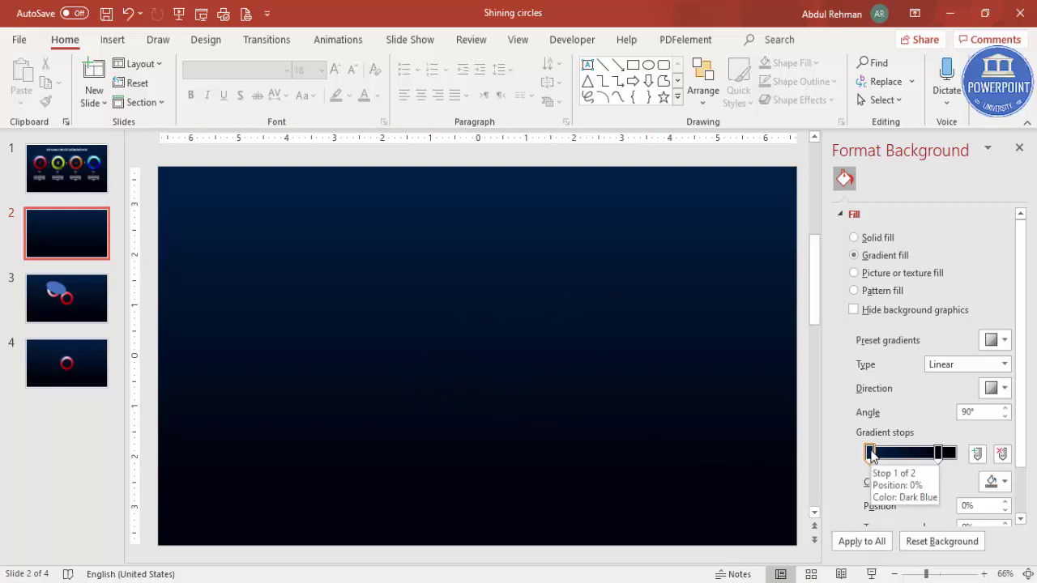
left_click(993, 481)
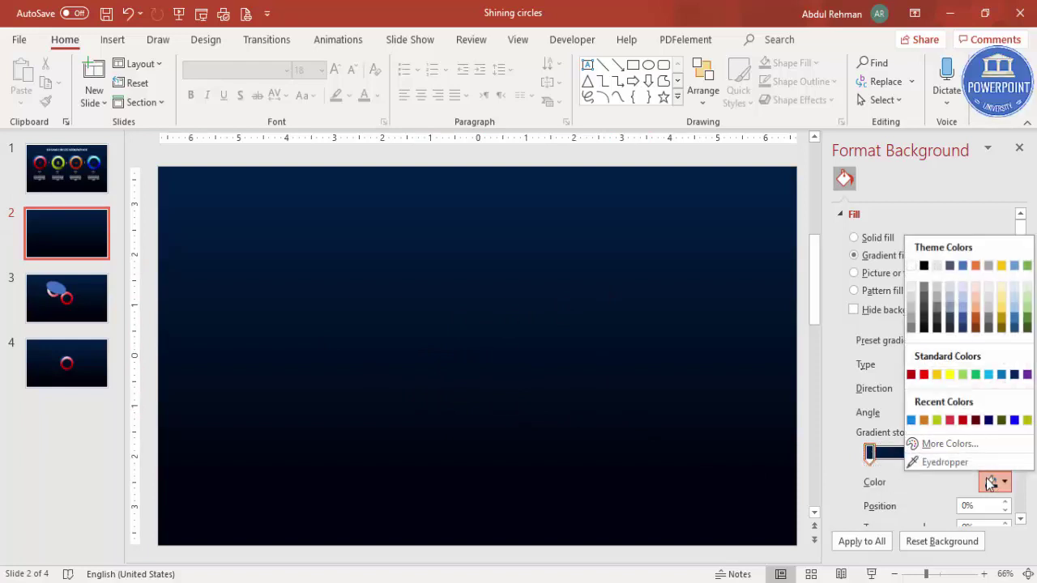
left_click(950, 445)
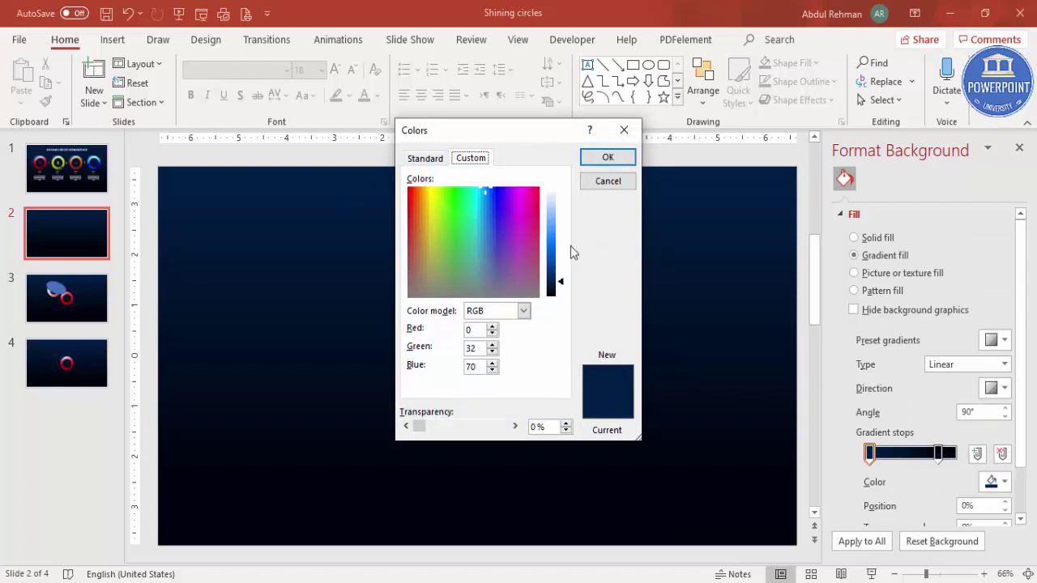
left_click(608, 181)
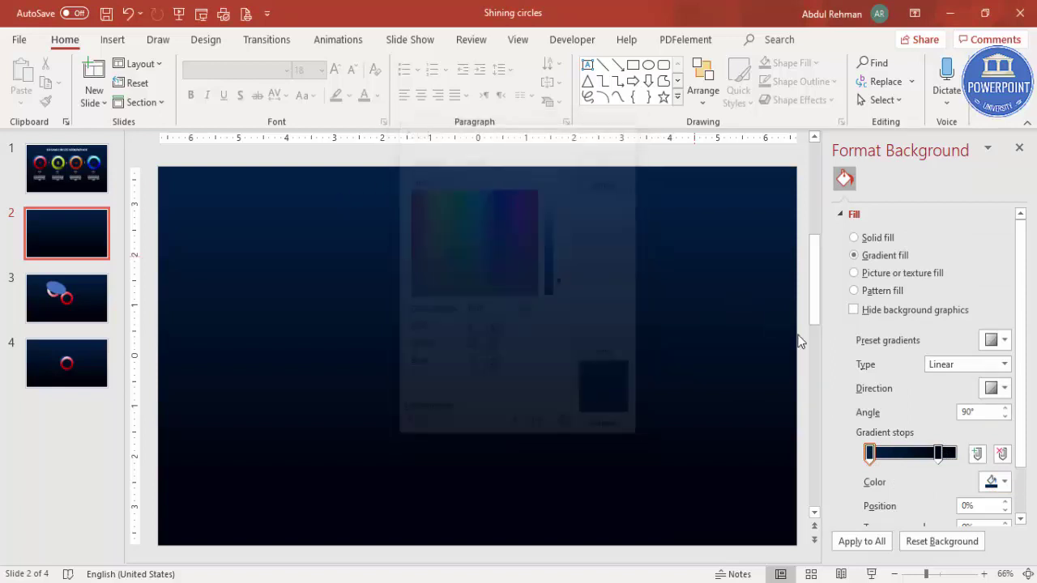
left_click(937, 454)
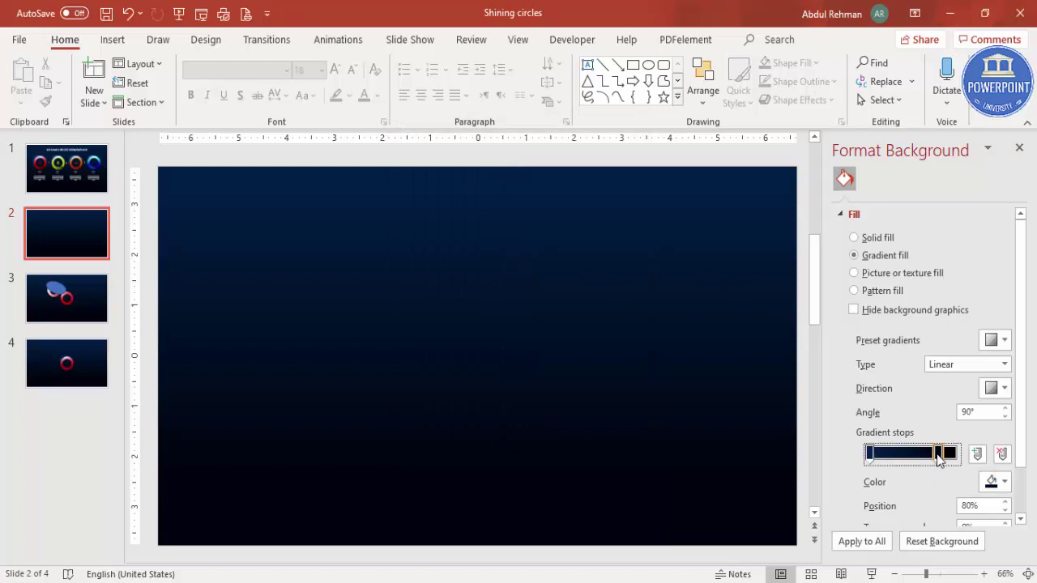
left_click(995, 390)
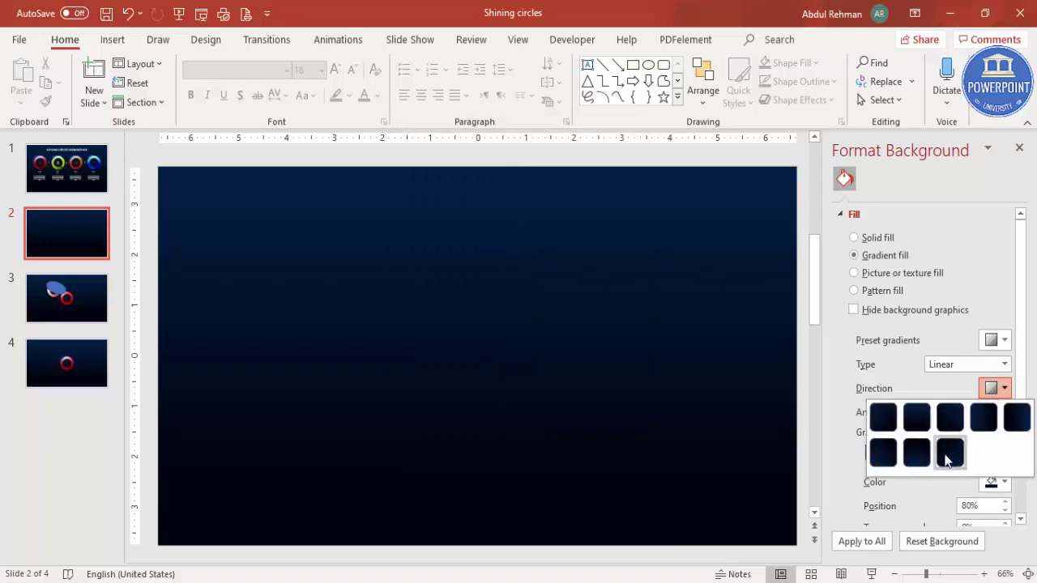
left_click(916, 417)
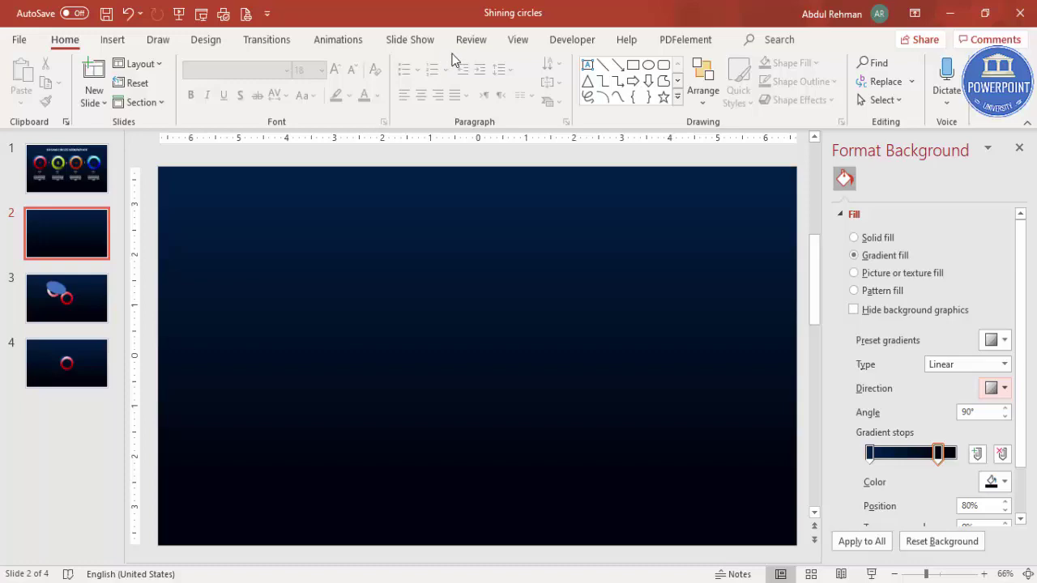
left_click(514, 41)
Step: Turn on the guides and insert a 2.2 × 2.2-inch hollow circle
left_click(329, 100)
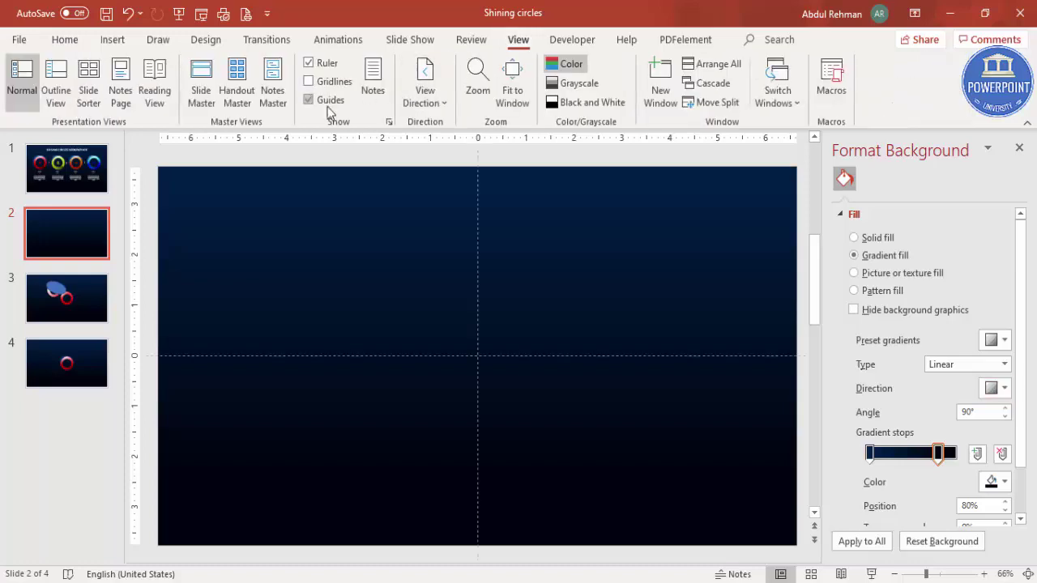
left_click(113, 39)
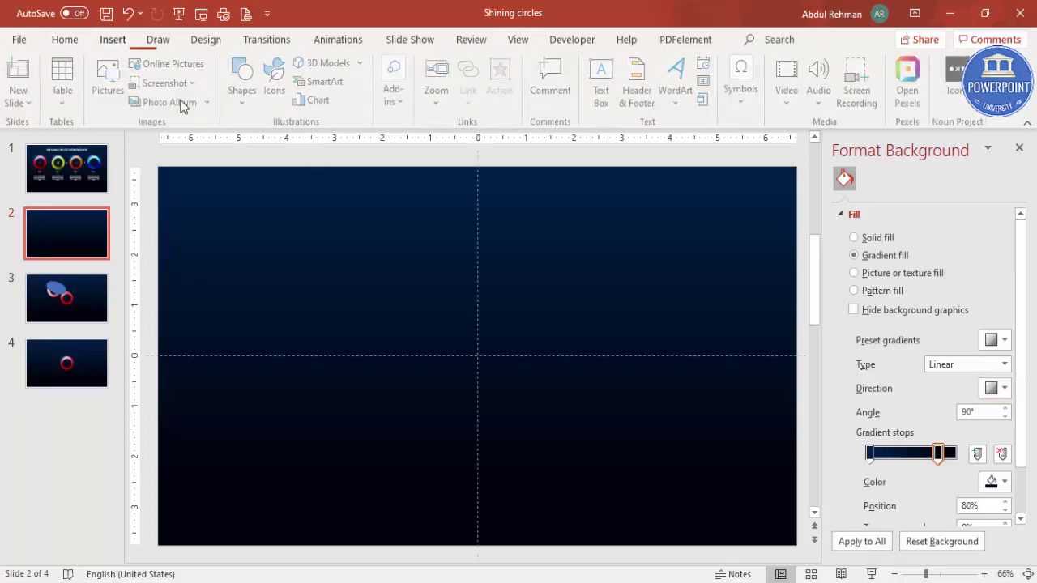
left_click(243, 97)
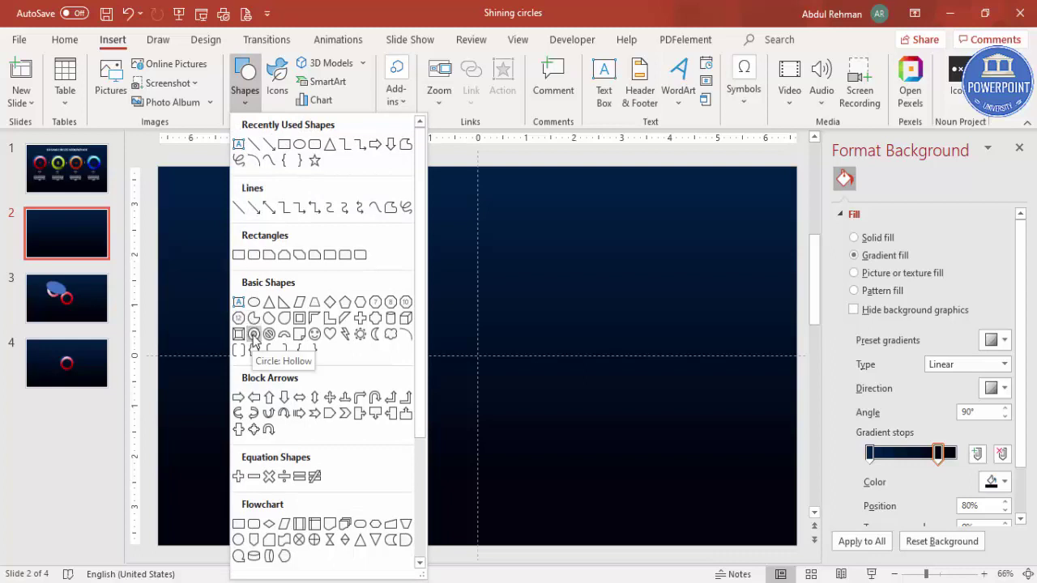
left_click(254, 336)
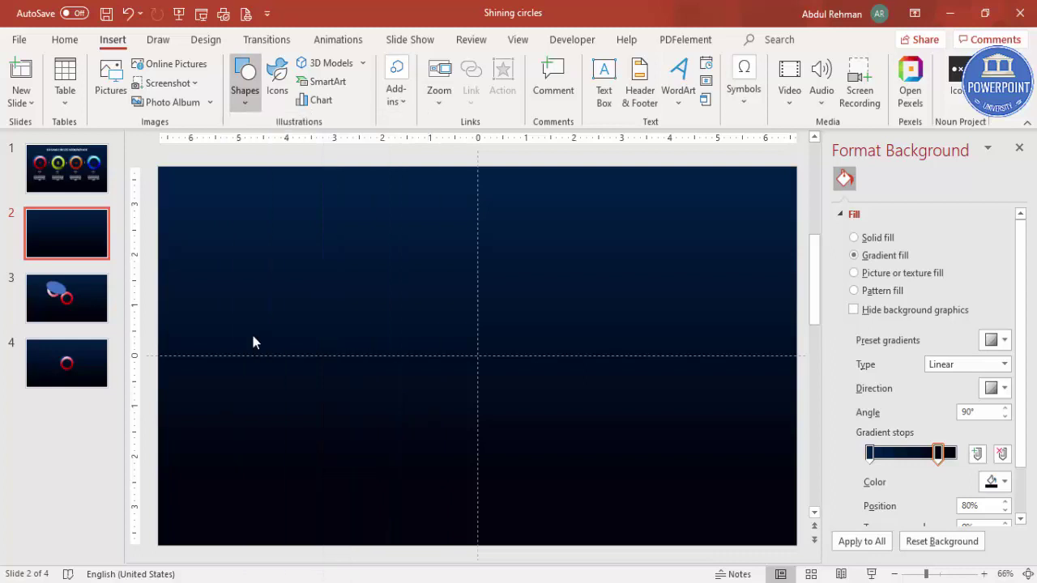
left_click(448, 327)
left_click(950, 71)
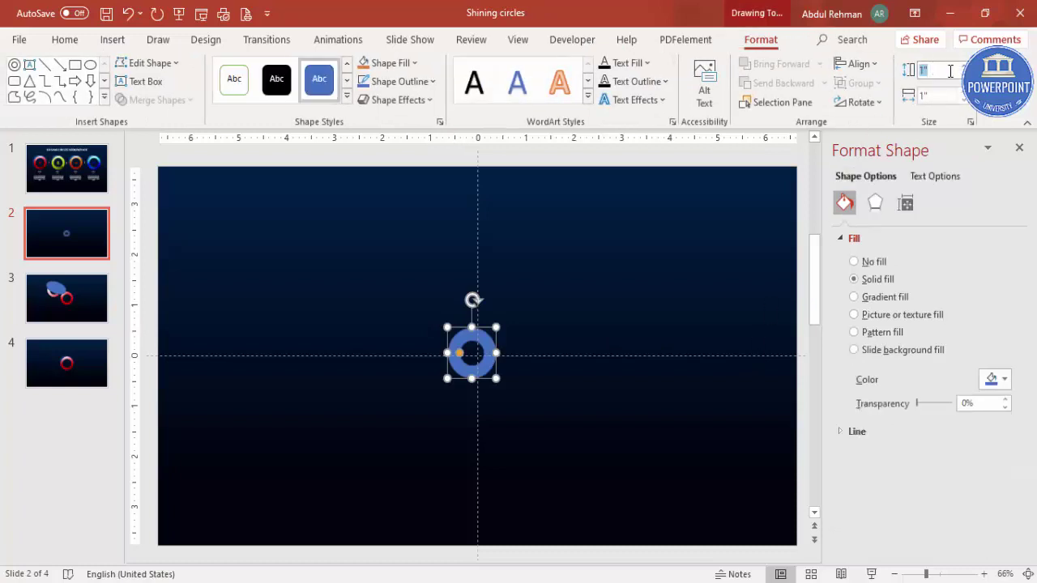
type("2.2")
left_click(942, 95)
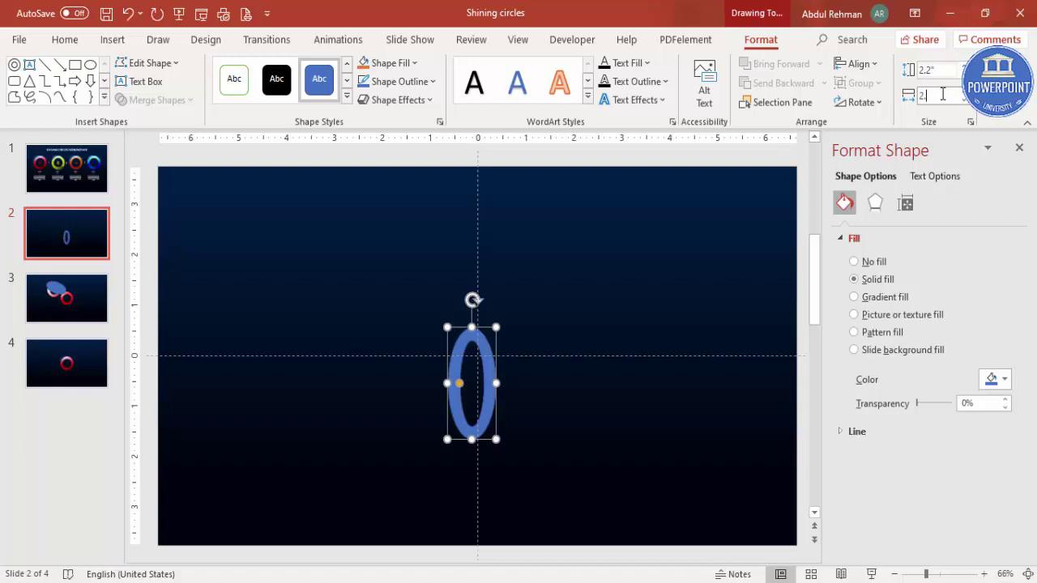
type("2.2")
key("Return")
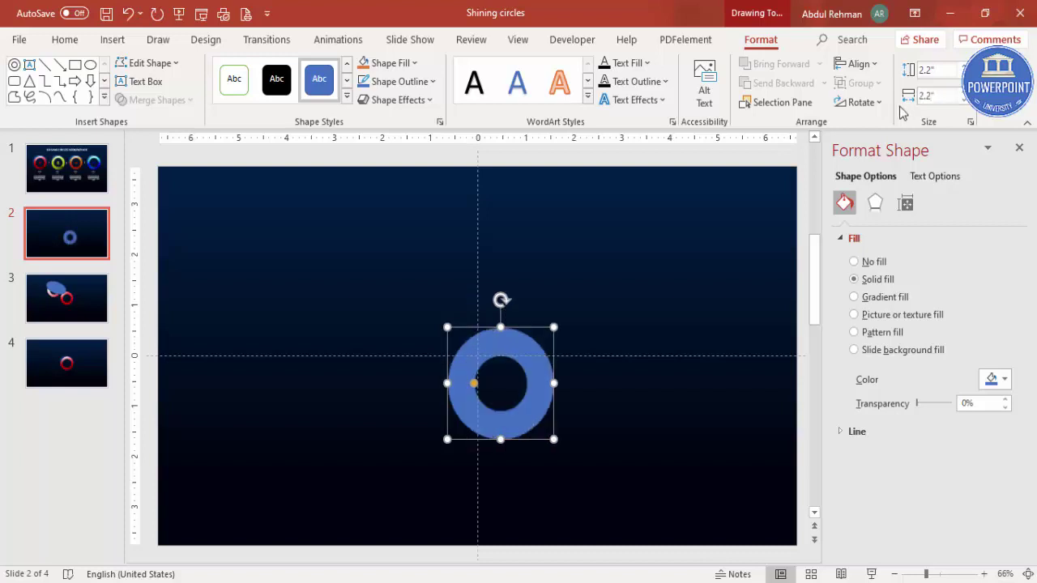
Step: Thin the ring's band, remove its outline, and centre it horizontally and vertically
left_click_drag(474, 385, 464, 378)
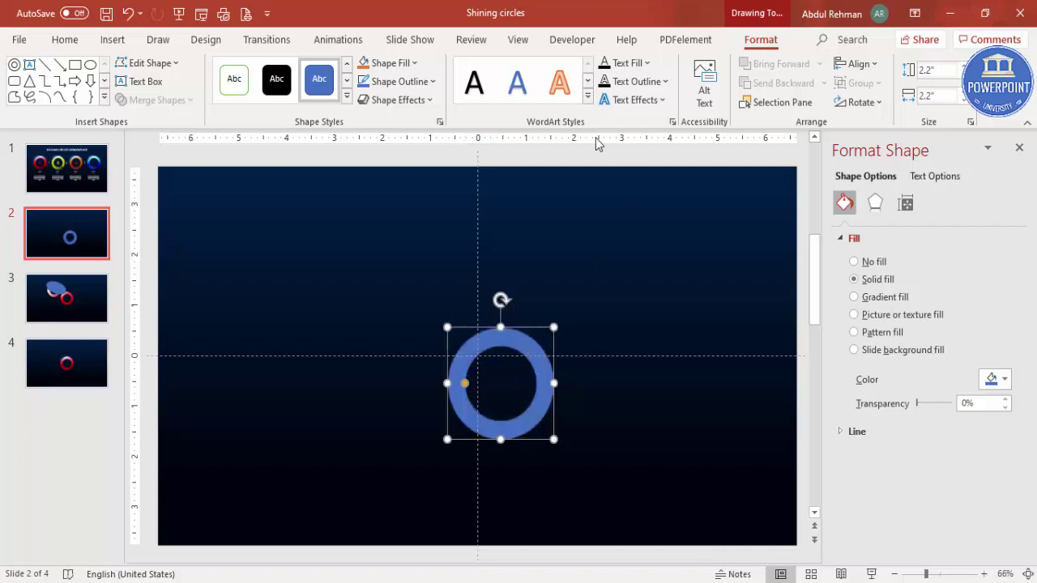
left_click(430, 83)
left_click(410, 303)
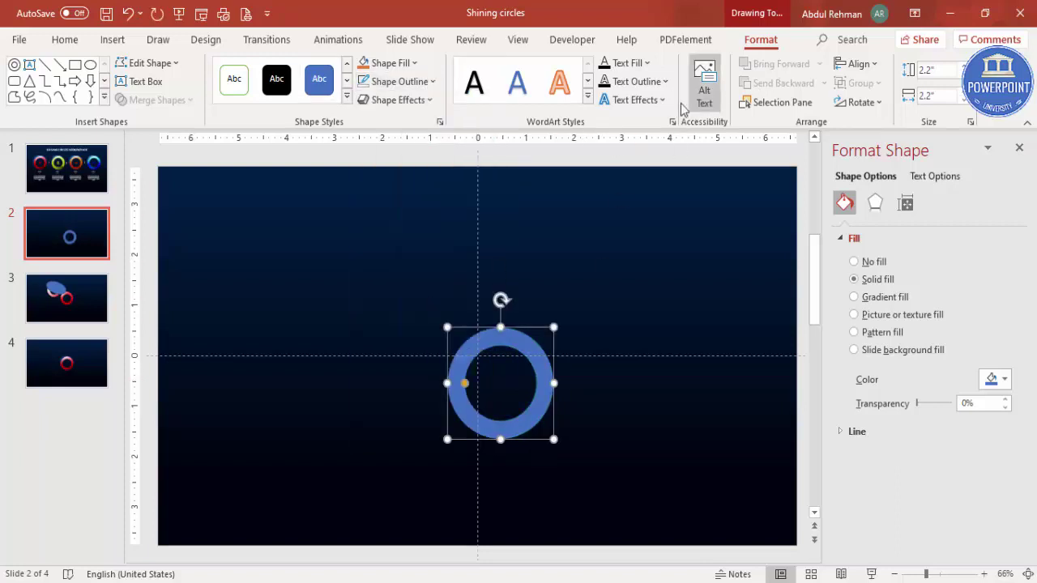
left_click(857, 63)
key("Escape")
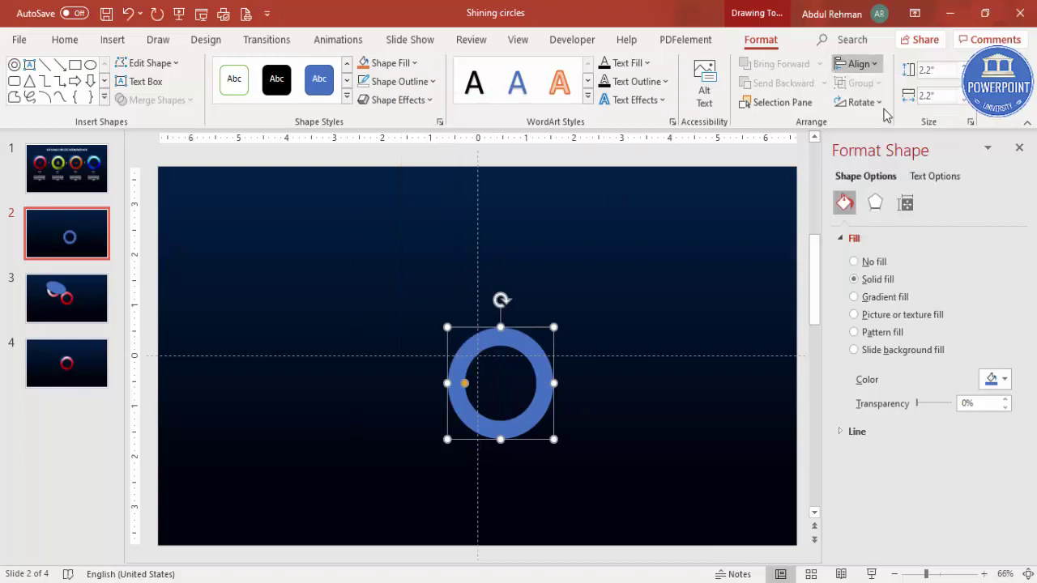
left_click(857, 63)
left_click(873, 179)
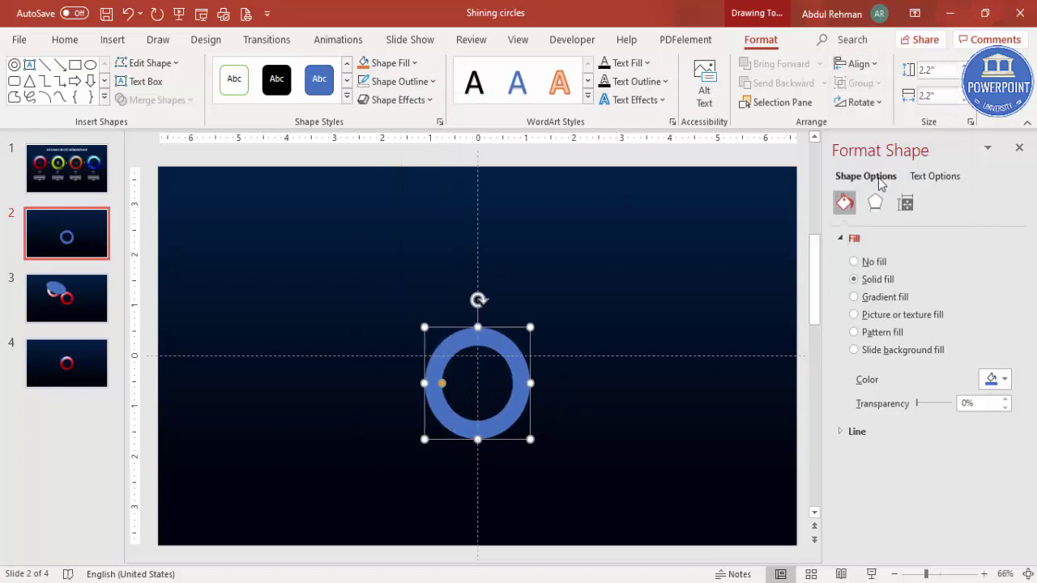
left_click(589, 264)
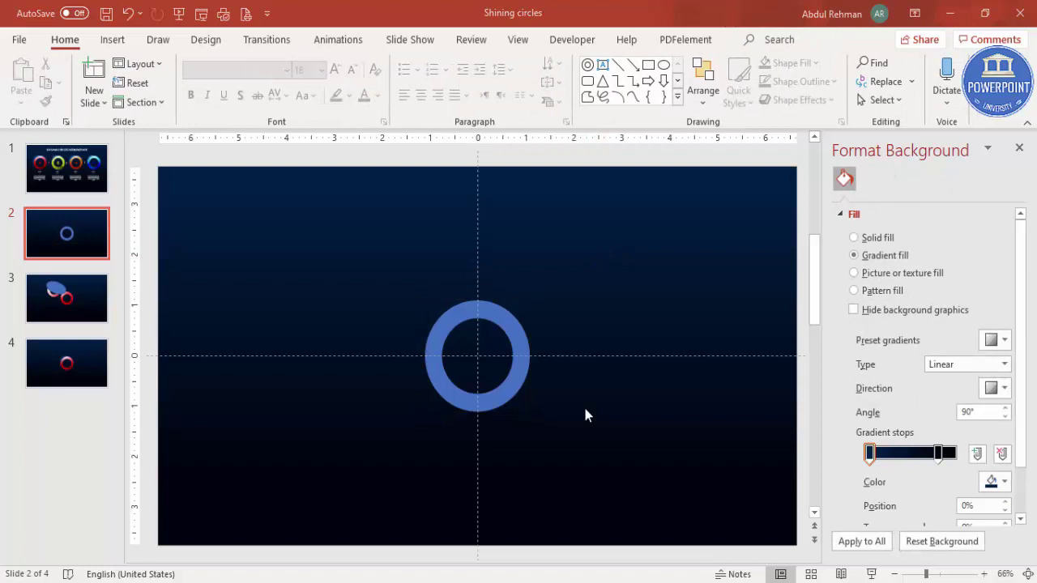
Step: Duplicate the ring twice, placing the copies at the upper left and lower left
left_click(502, 316)
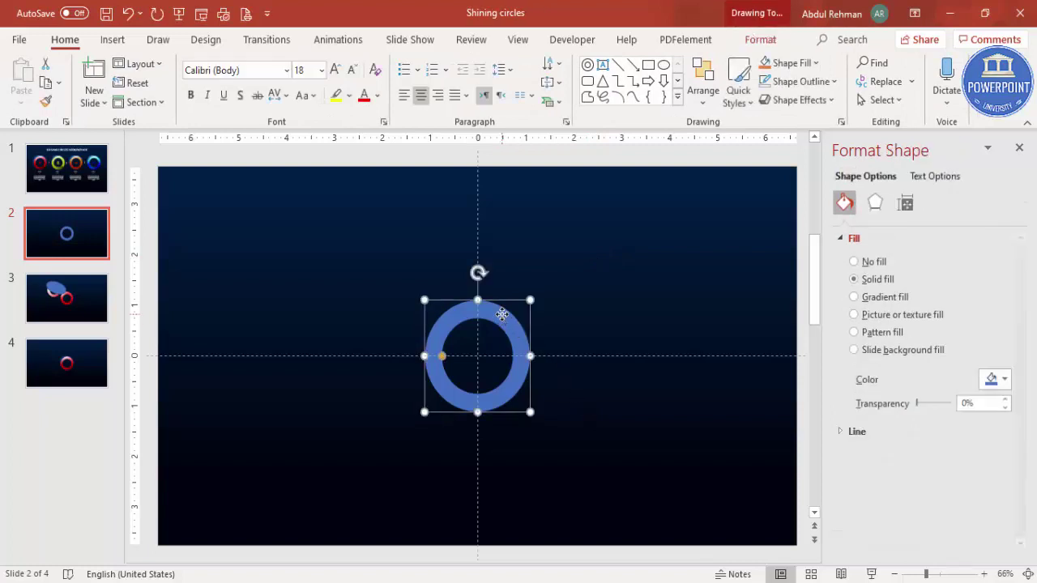
key("ctrl+d")
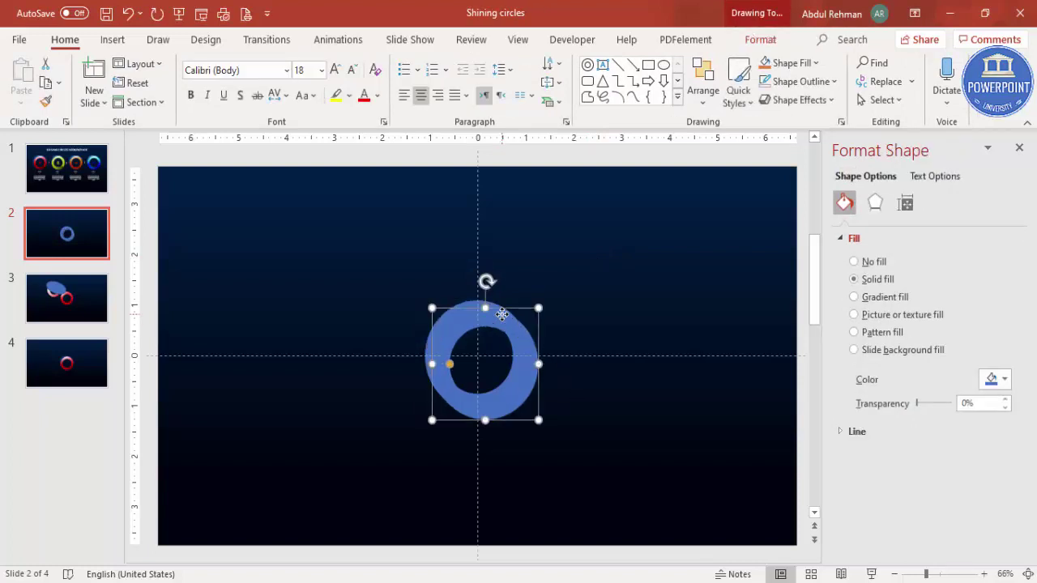
left_click_drag(527, 332, 345, 235)
left_click_drag(476, 342, 268, 353)
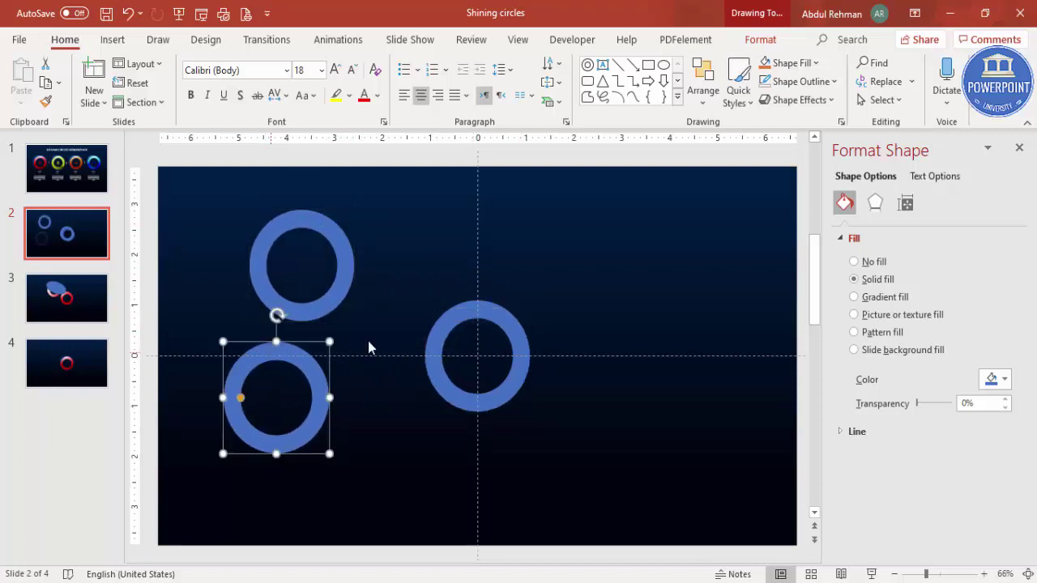
left_click(495, 316)
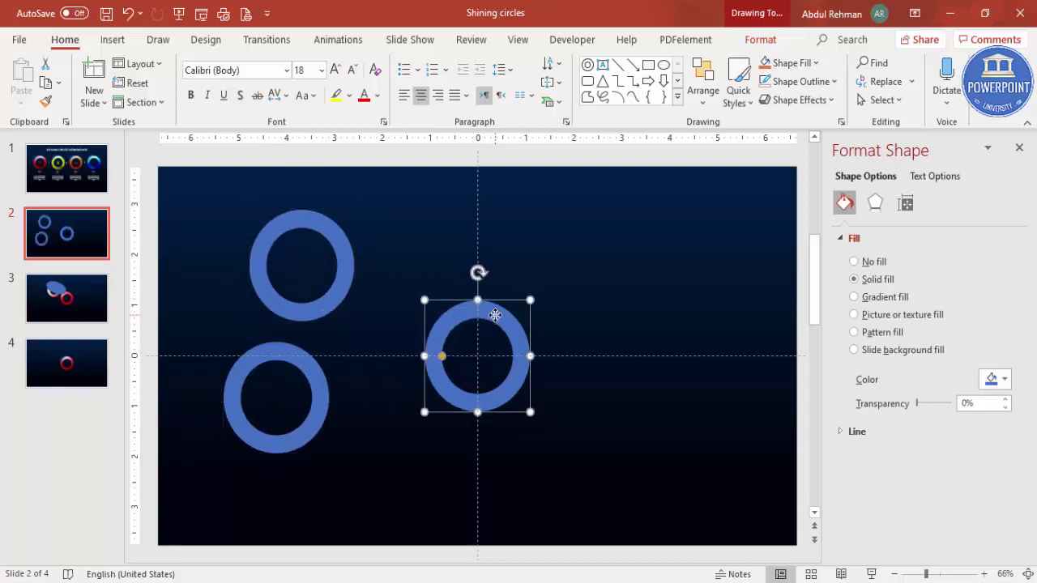
Step: Give the centre ring a gradient fill with a red-orange first stop
left_click(894, 304)
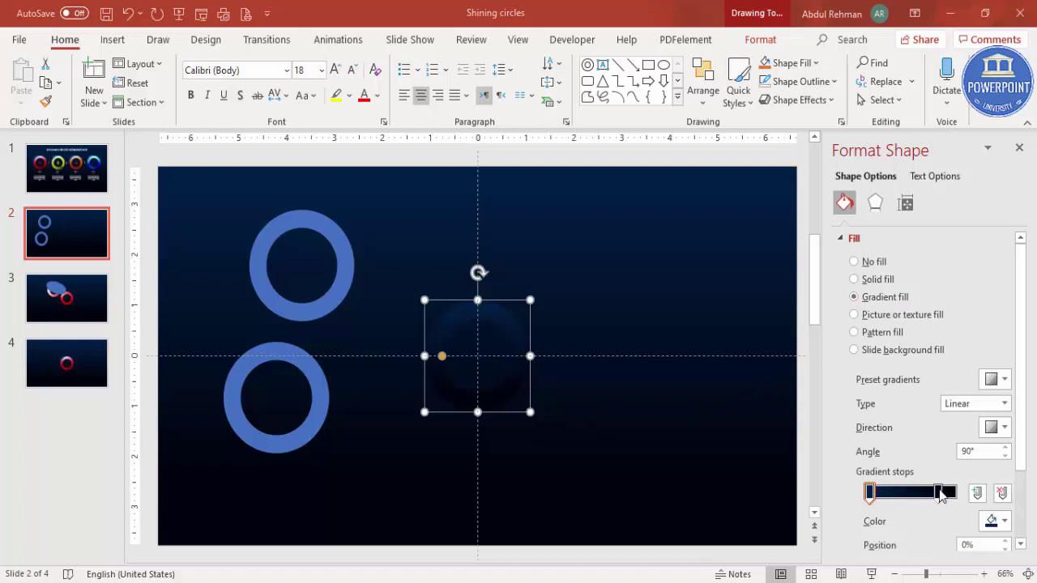
left_click(995, 521)
left_click(948, 489)
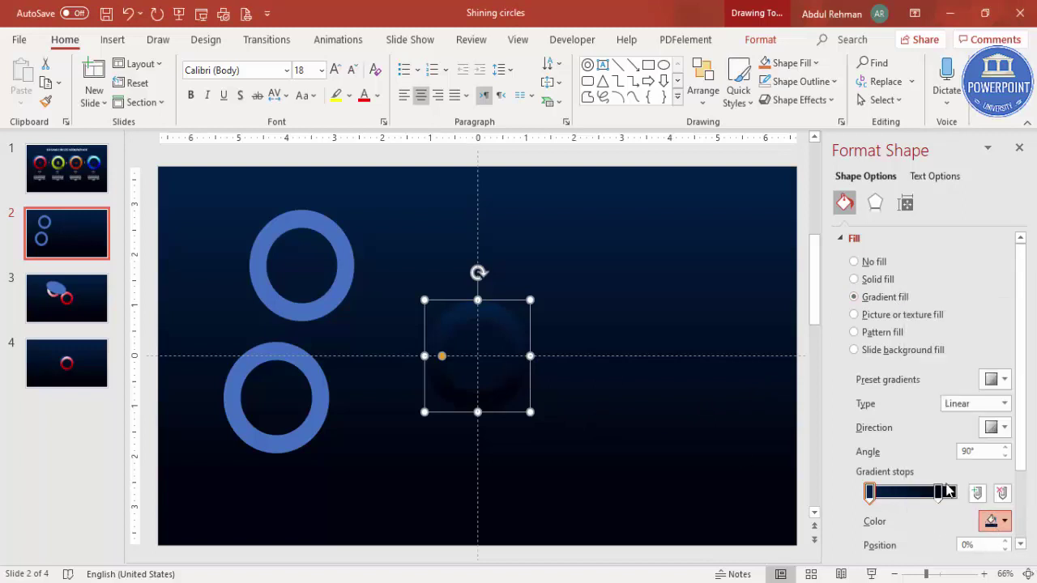
left_click(422, 159)
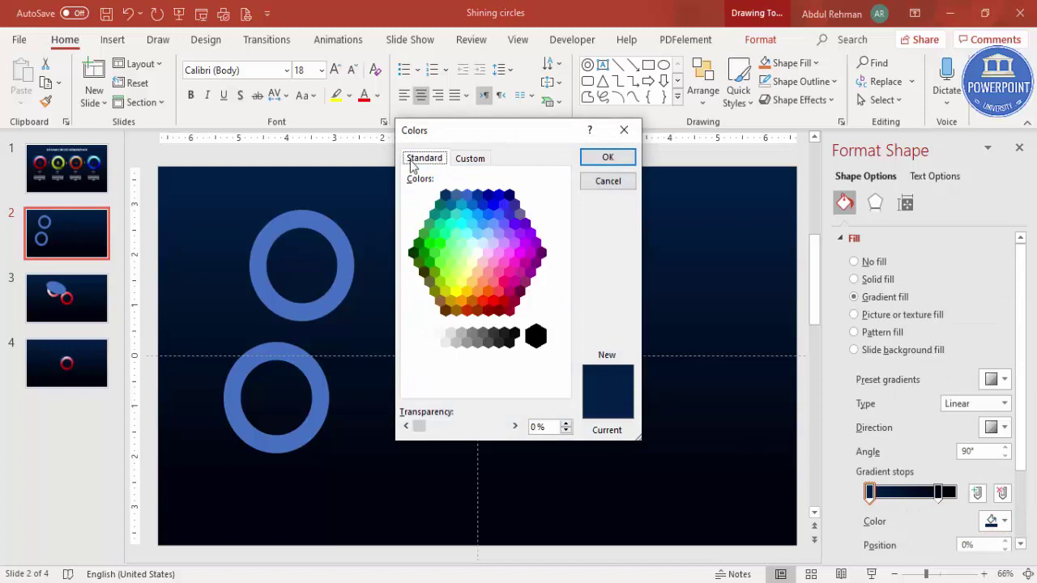
left_click(466, 310)
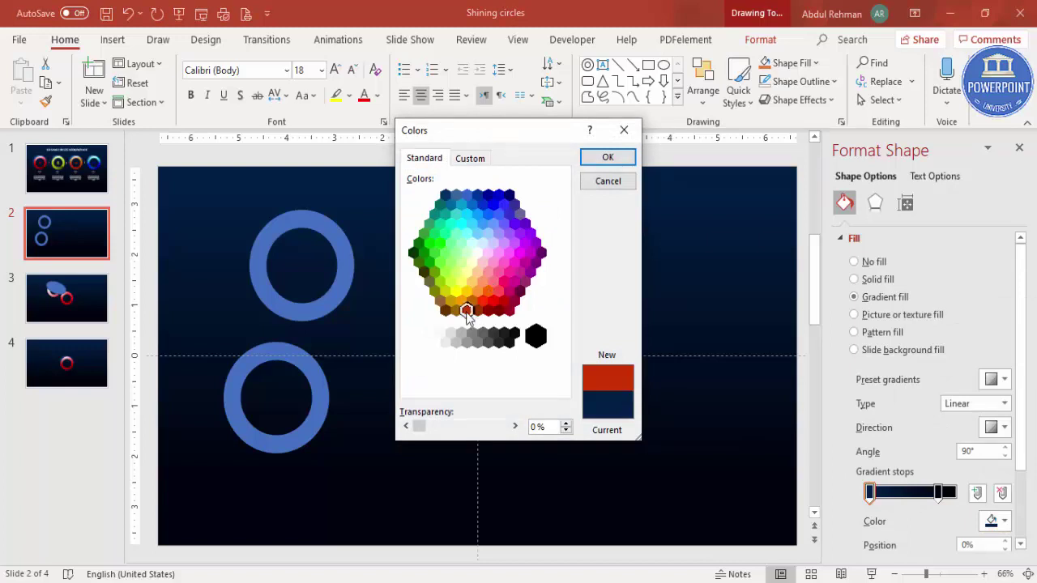
left_click(607, 158)
Step: Make the second stop yellow and set the angle to 270° so yellow sits on top
left_click(939, 492)
left_click(995, 521)
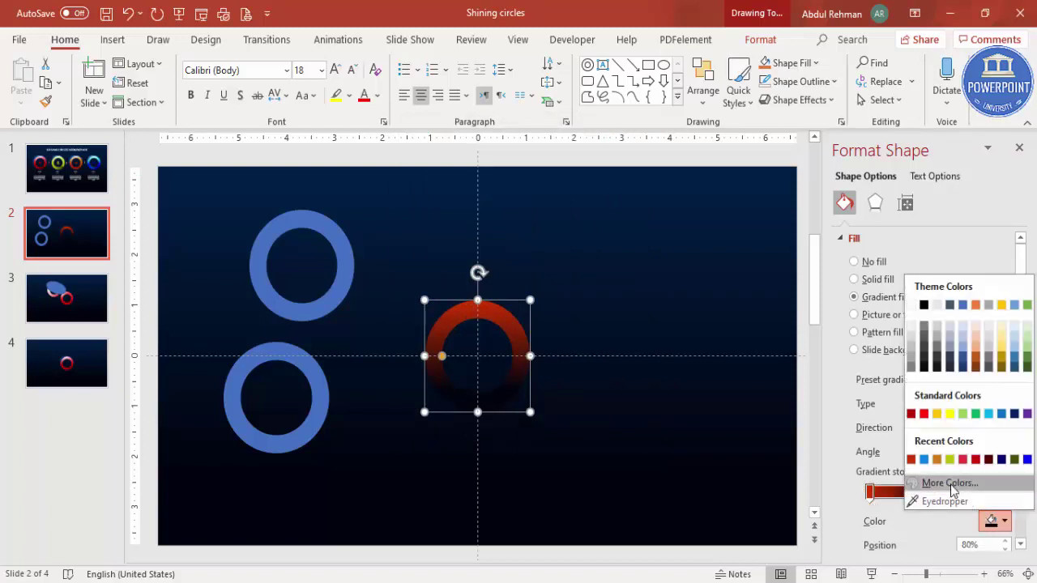
left_click(947, 484)
left_click(424, 158)
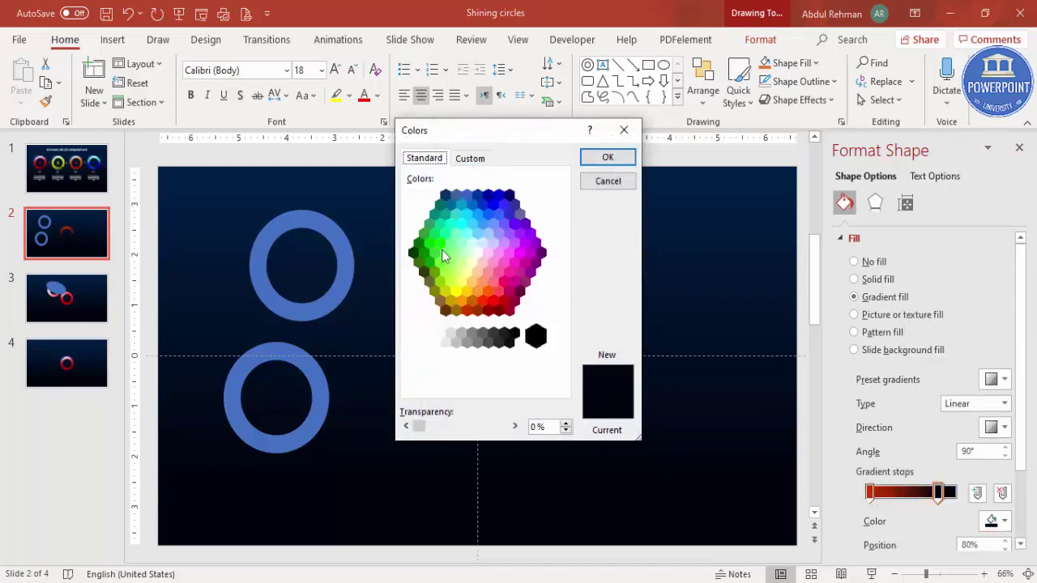
left_click(469, 290)
left_click(612, 161)
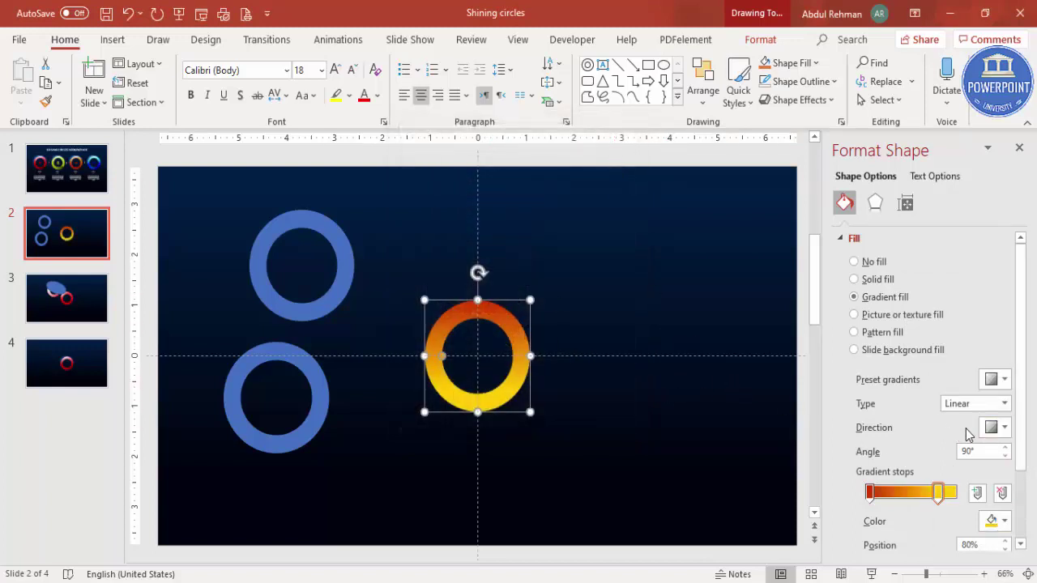
left_click(993, 427)
left_click(917, 490)
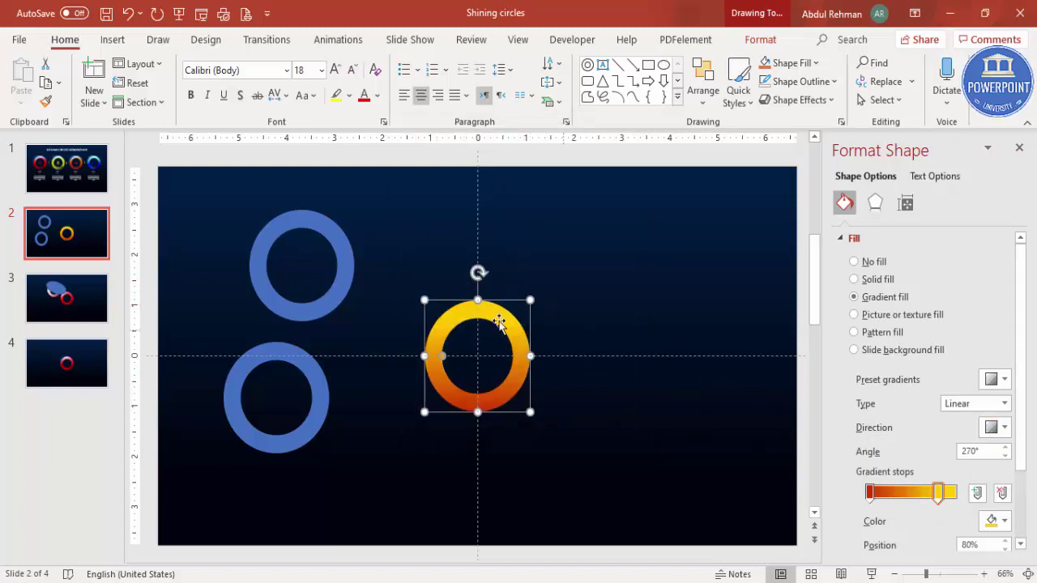
left_click(875, 207)
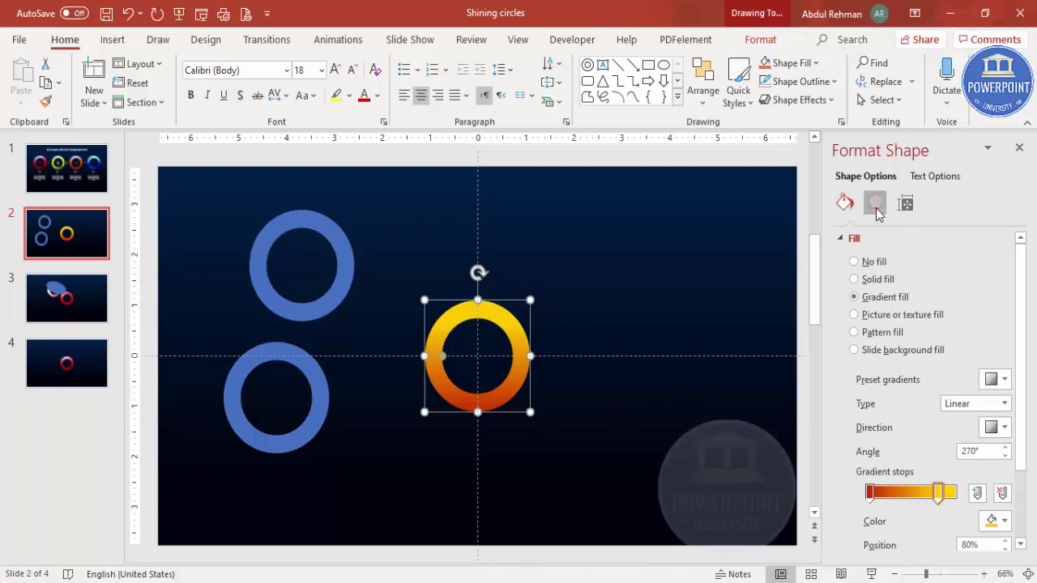
Step: Apply a rounded top bevel to the centre ring's 3-D format
left_click(905, 321)
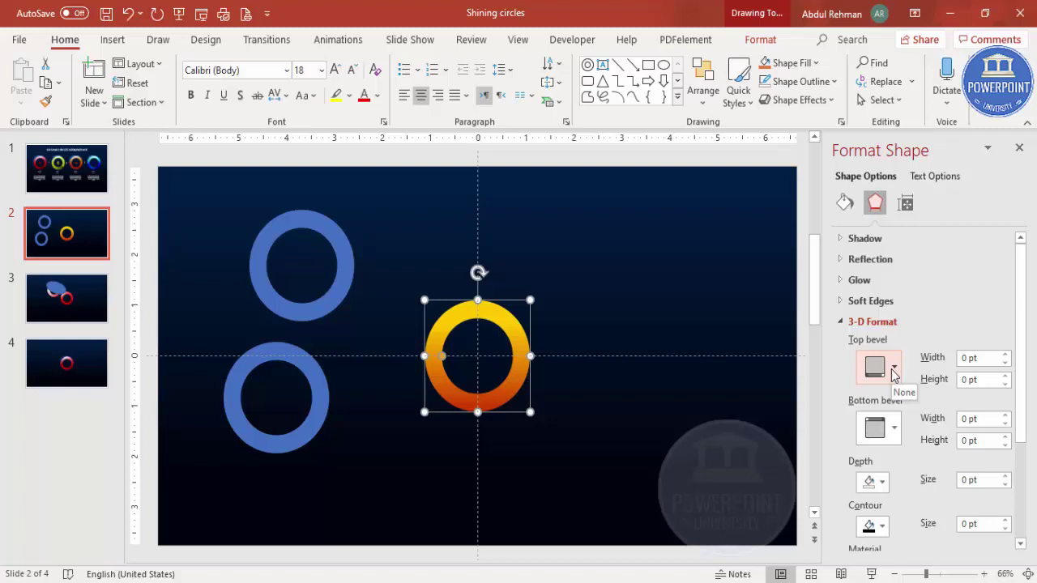
left_click(892, 371)
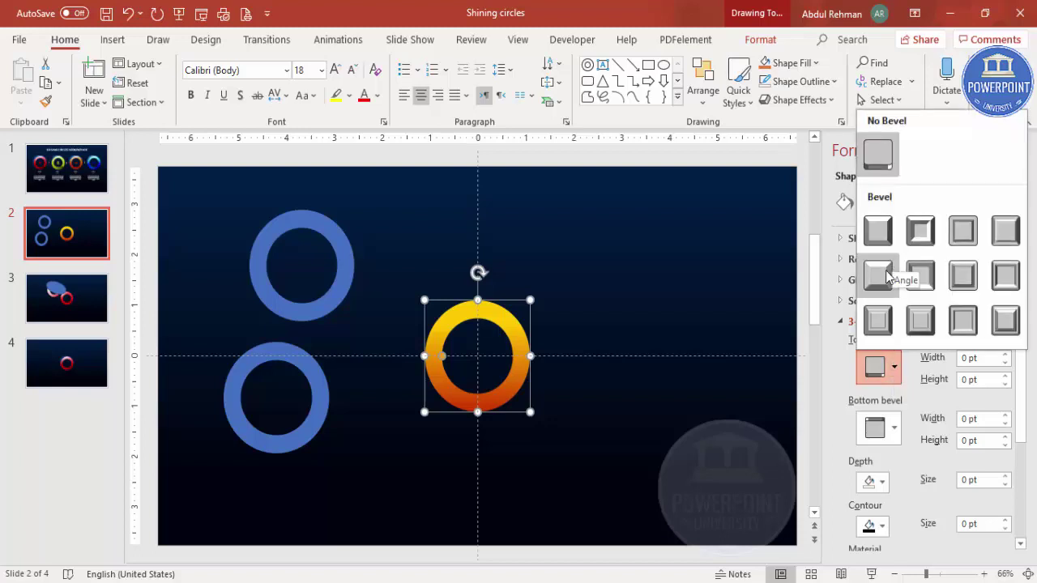
left_click(885, 279)
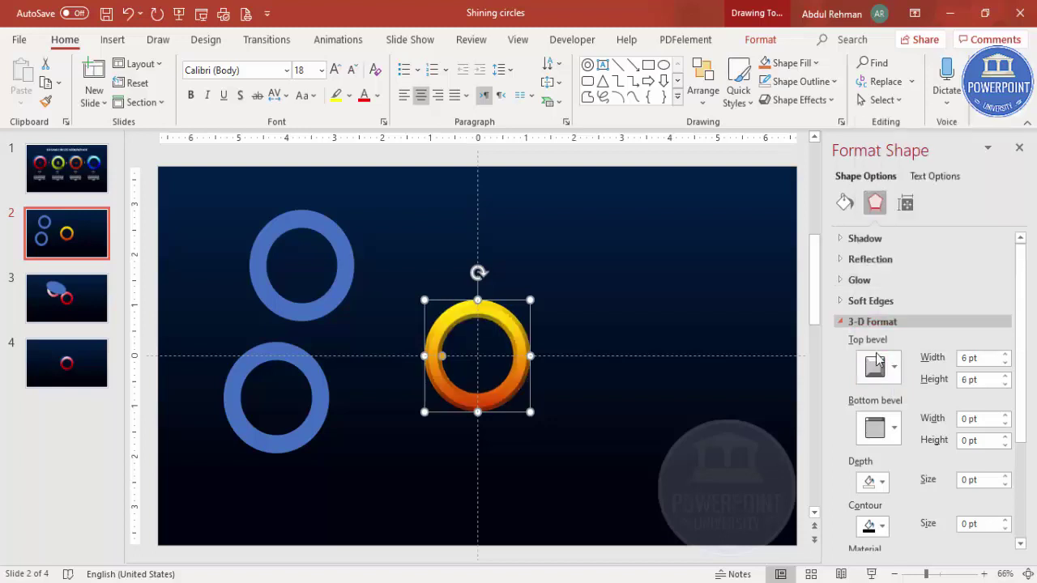
left_click(885, 379)
left_click(878, 243)
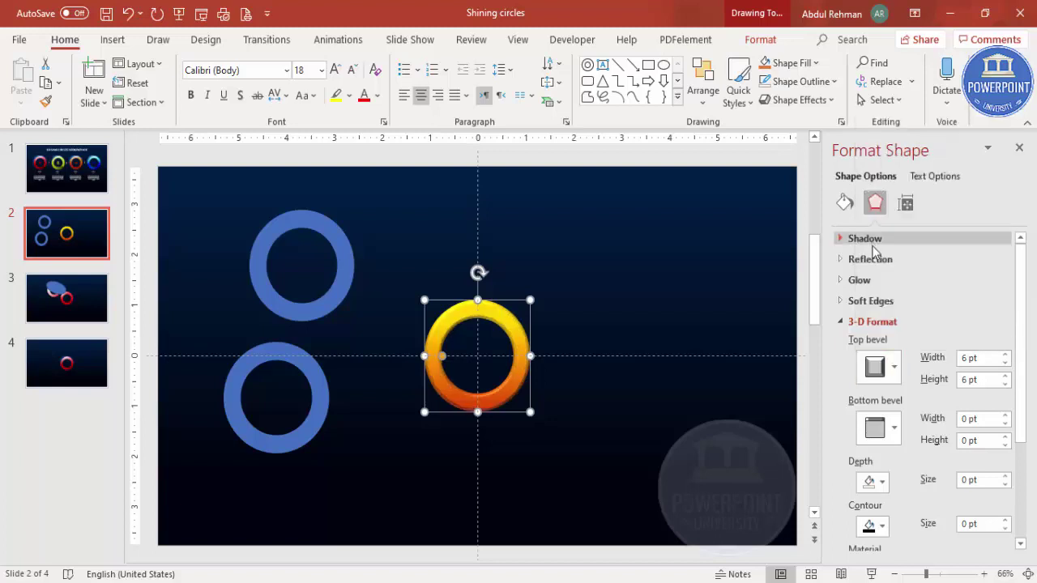
left_click_drag(1024, 377, 1024, 483)
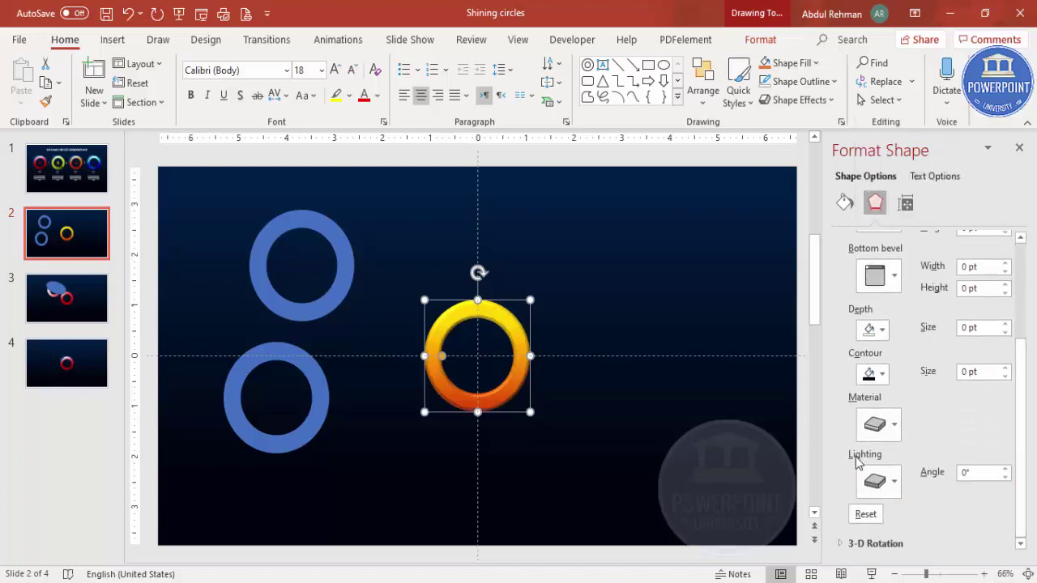
Step: Give the ring brighter lighting and a glossy metal material
left_click(879, 480)
left_click(879, 437)
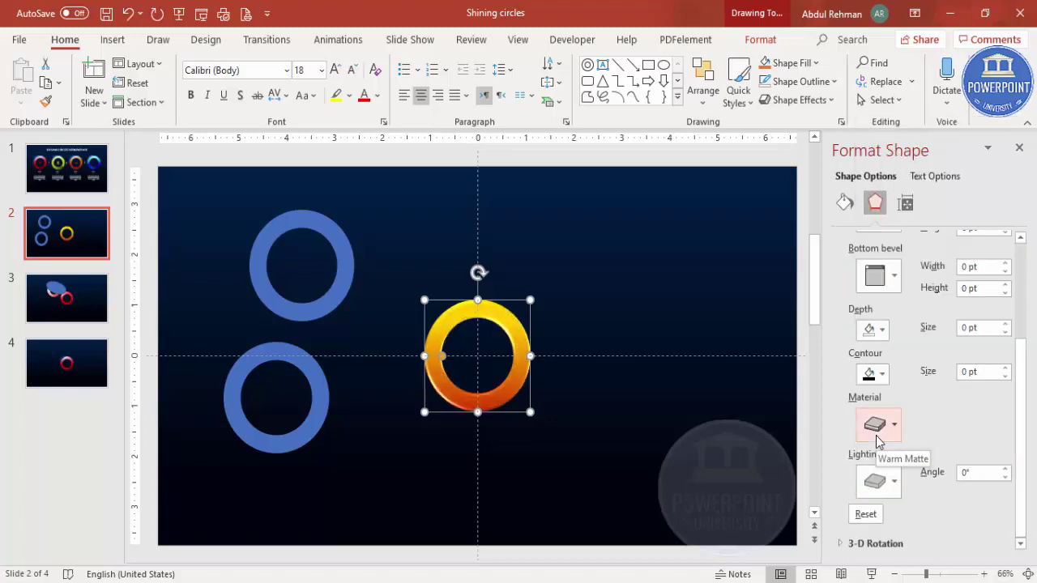
left_click(879, 424)
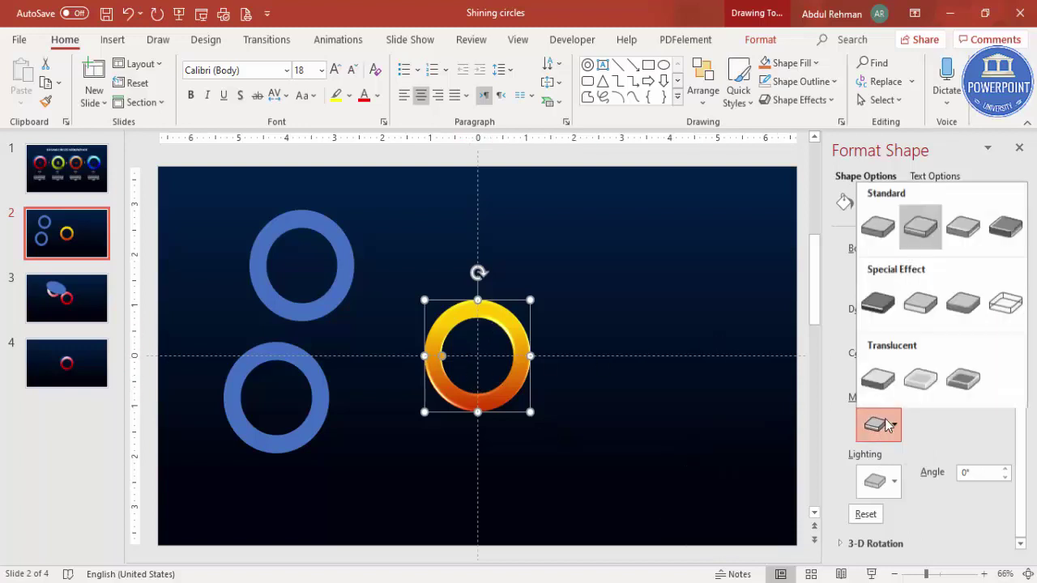
left_click(1007, 234)
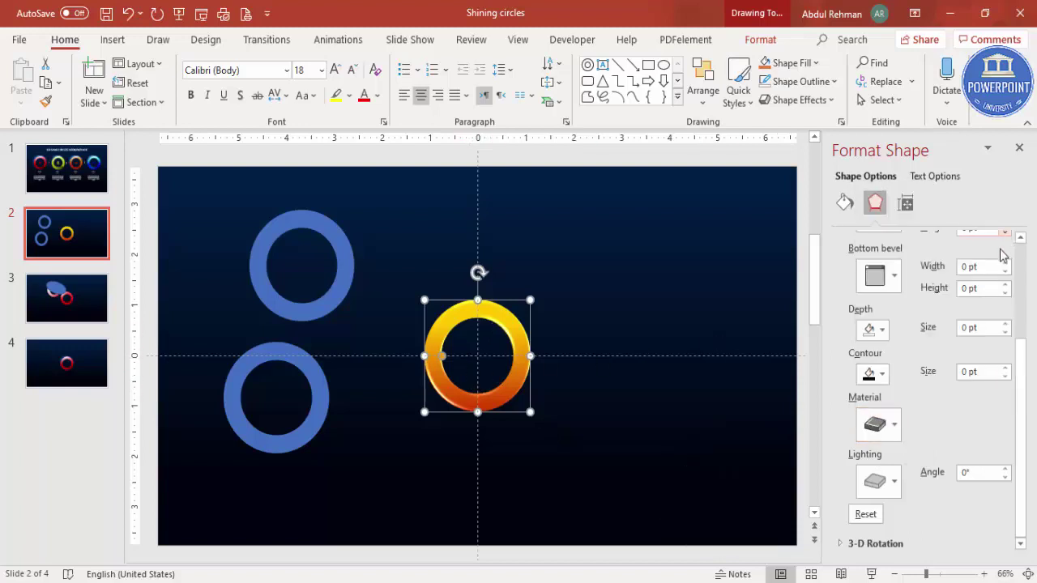
left_click(890, 422)
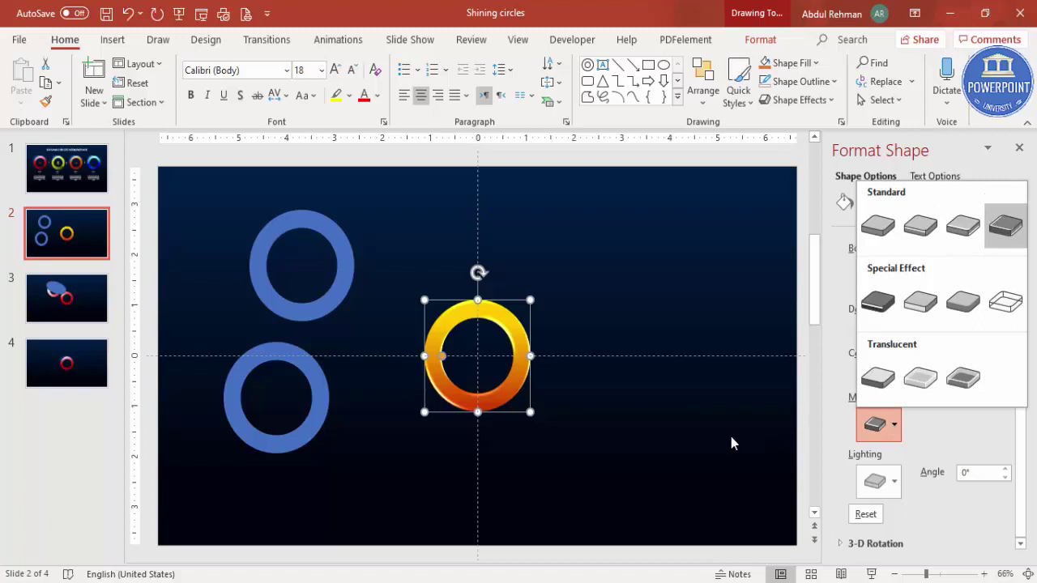
left_click(550, 326)
left_click(591, 287)
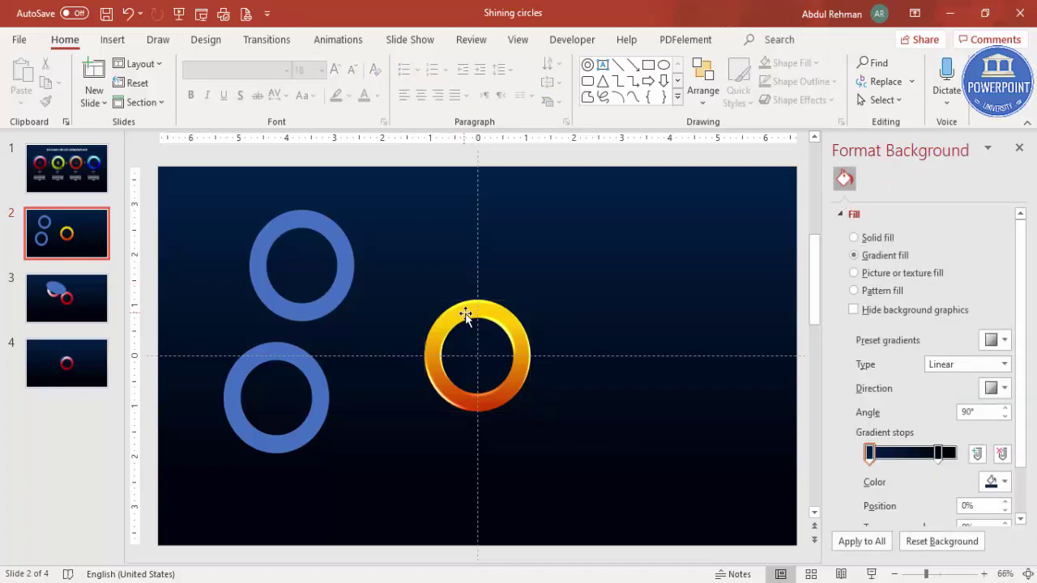
Step: Make the top blue ring a white-to-fully-transparent gradient and lay it over the yellow ring
left_click(305, 226)
left_click_drag(317, 223, 633, 246)
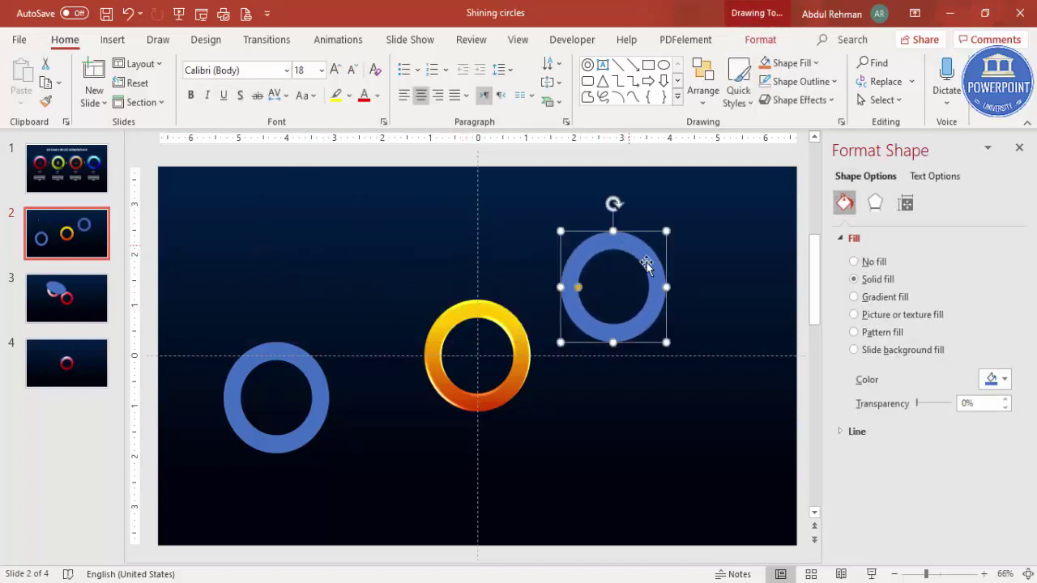
left_click(890, 302)
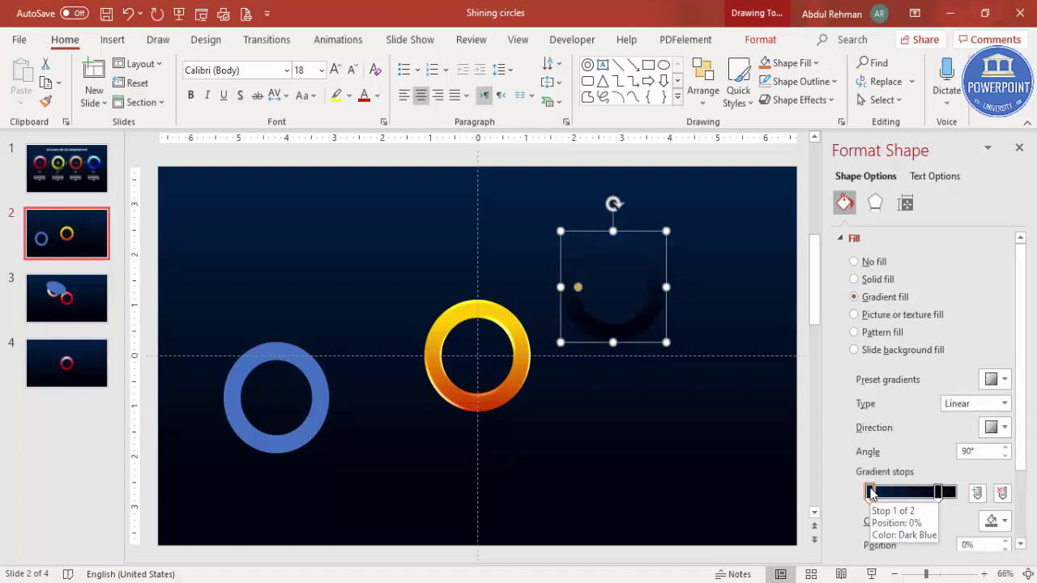
left_click(996, 521)
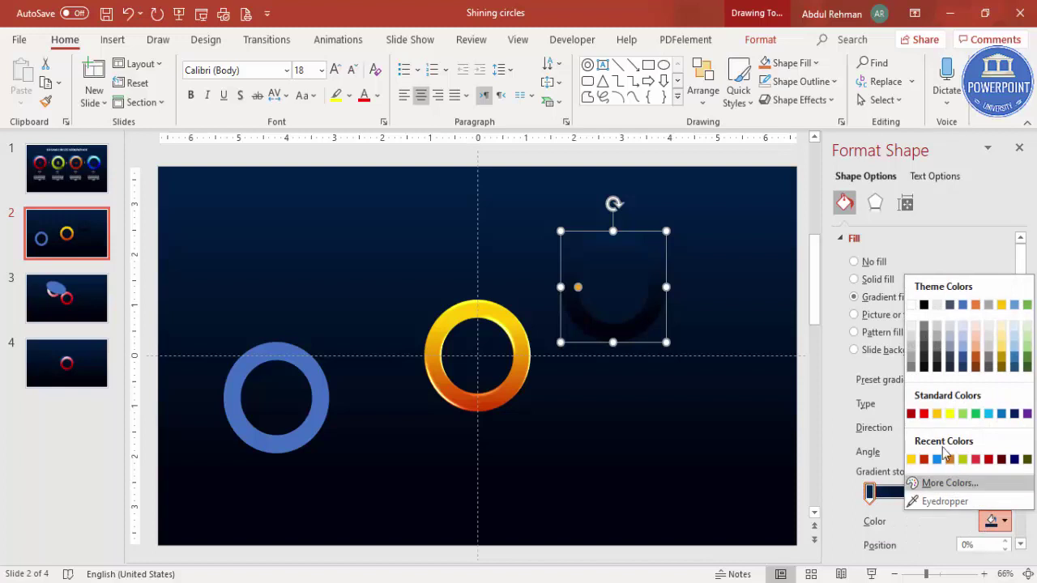
left_click(911, 305)
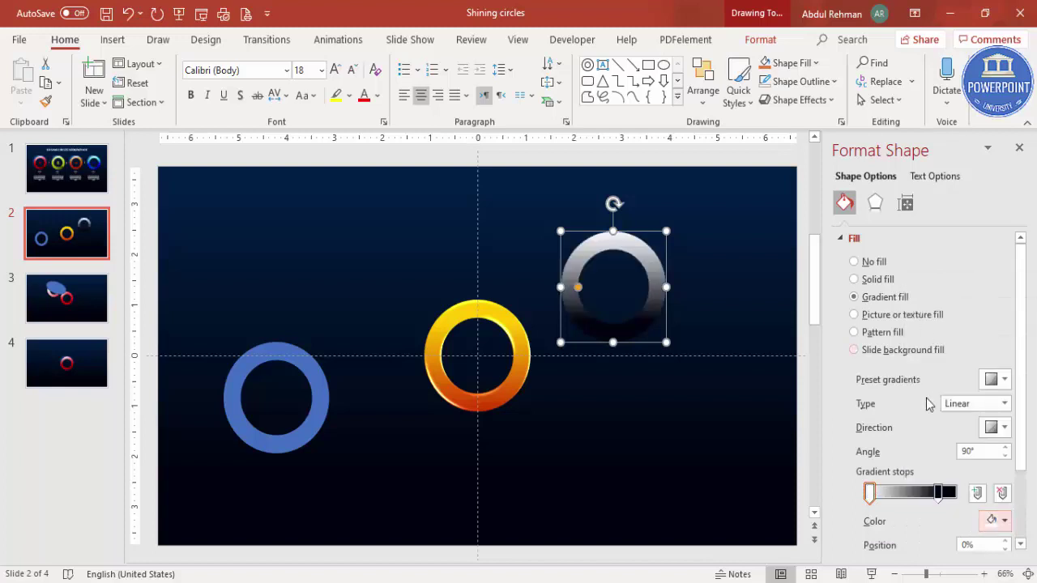
left_click(939, 492)
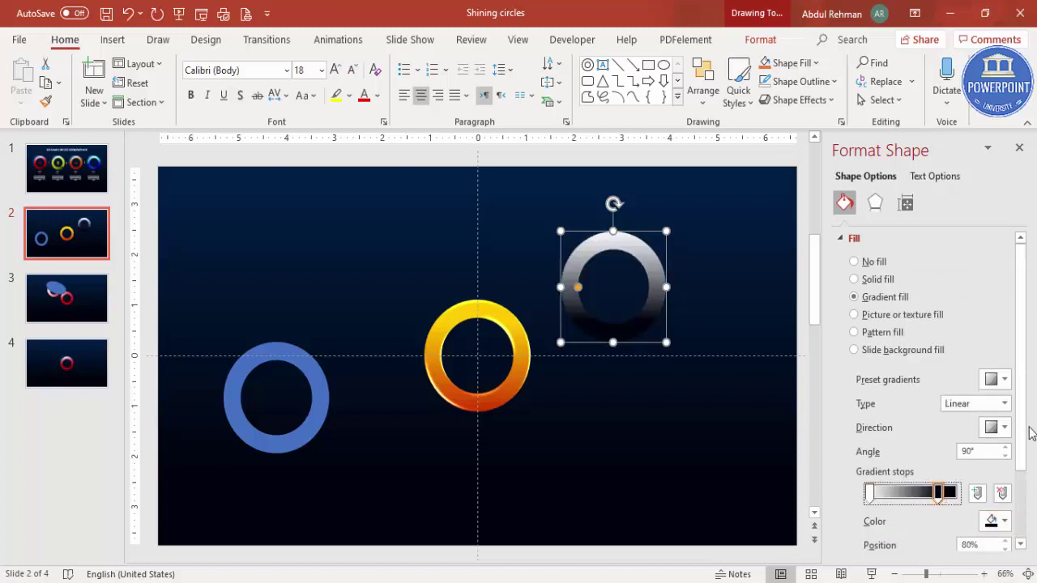
scroll(952, 496, "down", 2)
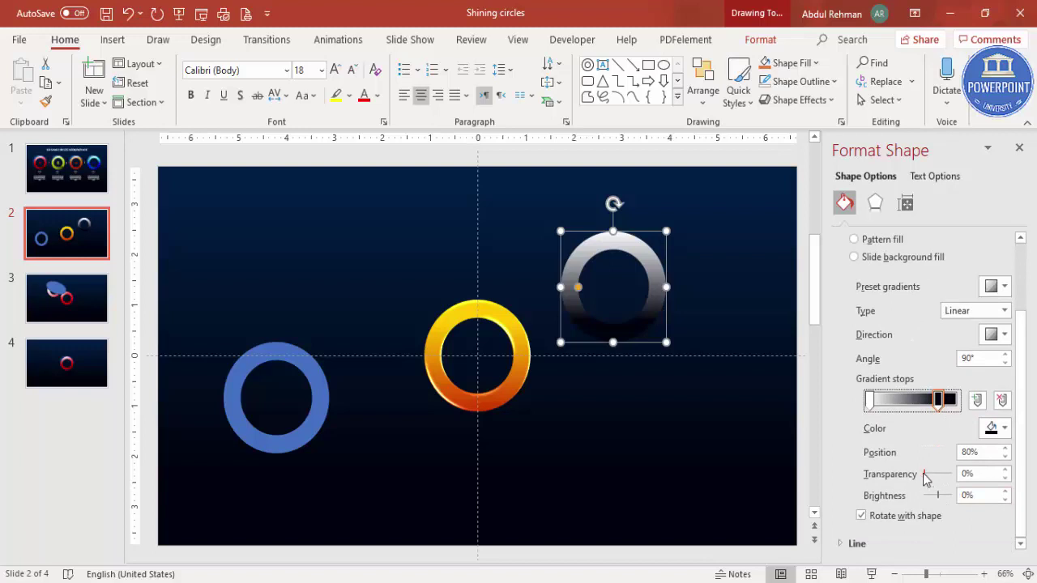
left_click_drag(924, 475, 988, 483)
left_click_drag(614, 243, 478, 313)
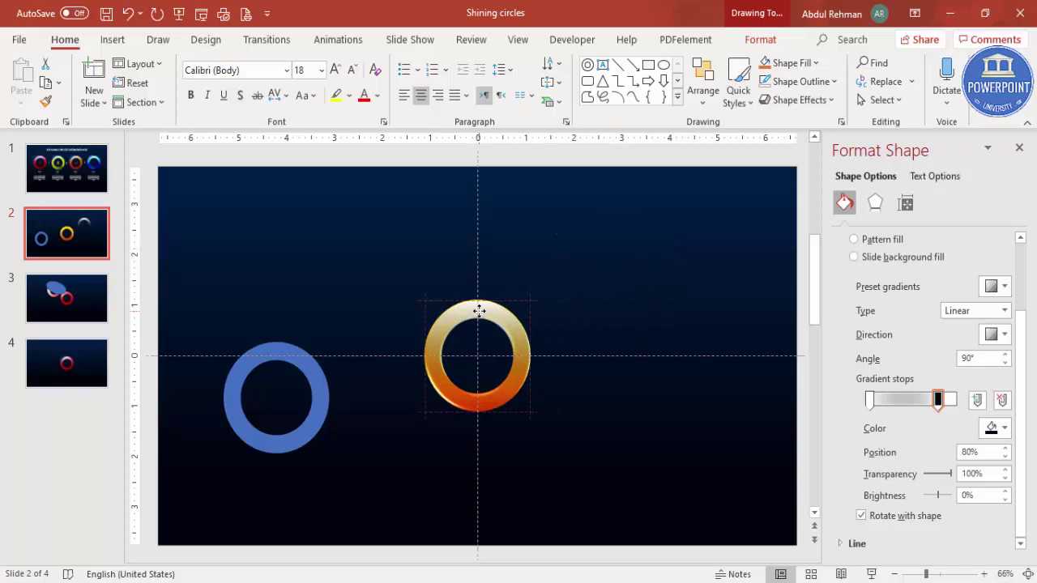
Step: Align the white highlight arc so it sits centred over the yellow ring
left_click_drag(480, 311, 479, 313)
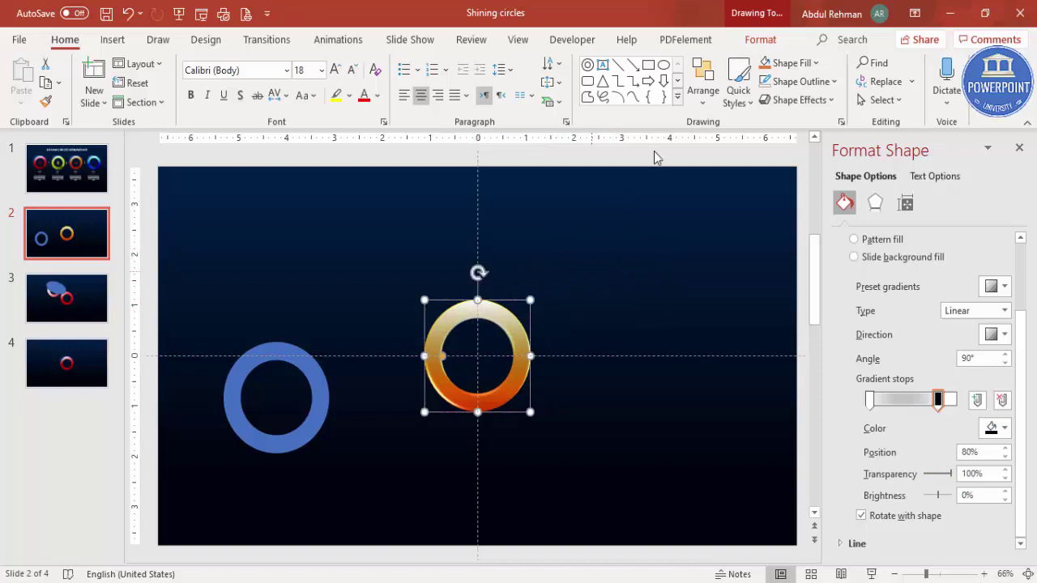
left_click(760, 39)
left_click(858, 63)
left_click(886, 107)
left_click(859, 63)
left_click(891, 177)
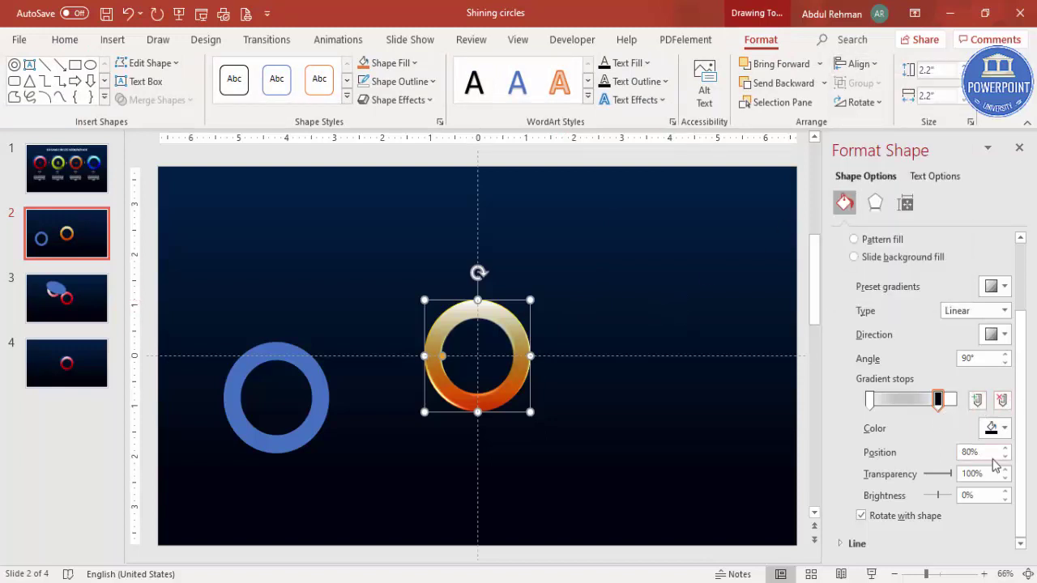
Step: Set the highlight gradient to 70° with a fully transparent yellow stop at 45%
left_click(1005, 354)
left_click(1004, 353)
left_click(1005, 363)
left_click(1005, 363)
left_click(1005, 363)
left_click(1005, 364)
left_click(1004, 354)
left_click_drag(937, 398, 910, 402)
left_click(872, 400)
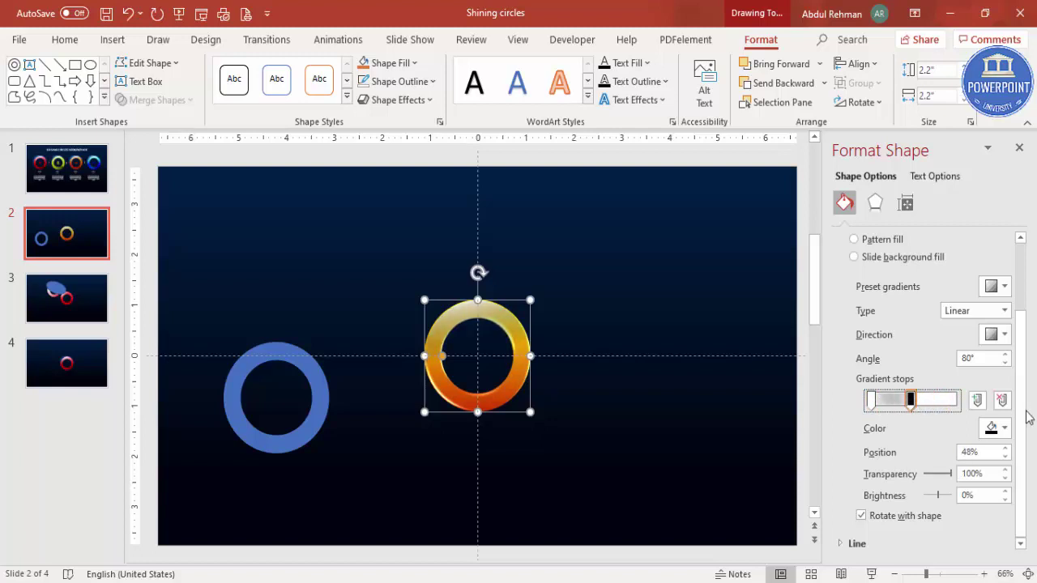
left_click(1002, 430)
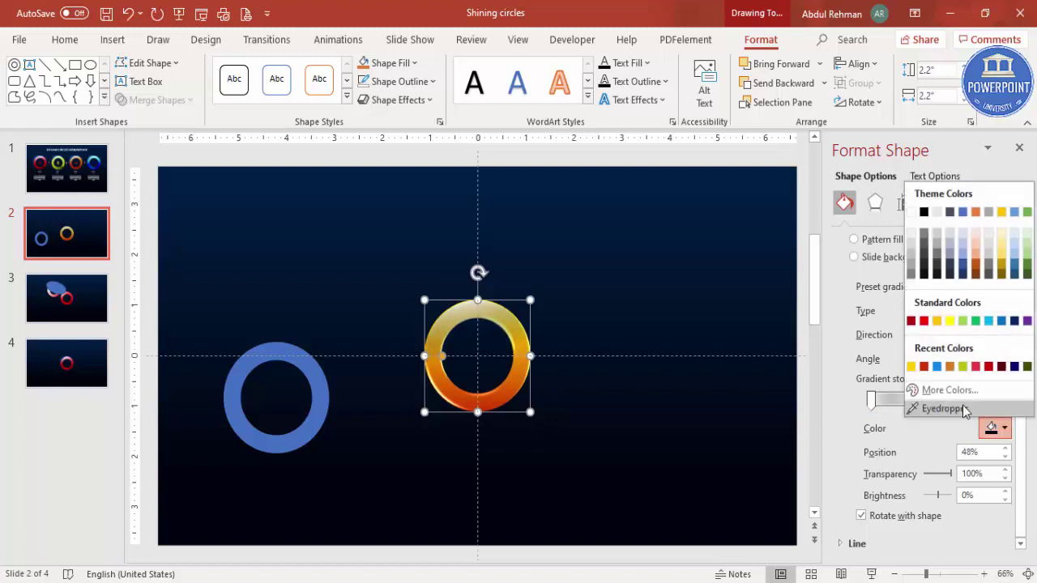
left_click(910, 366)
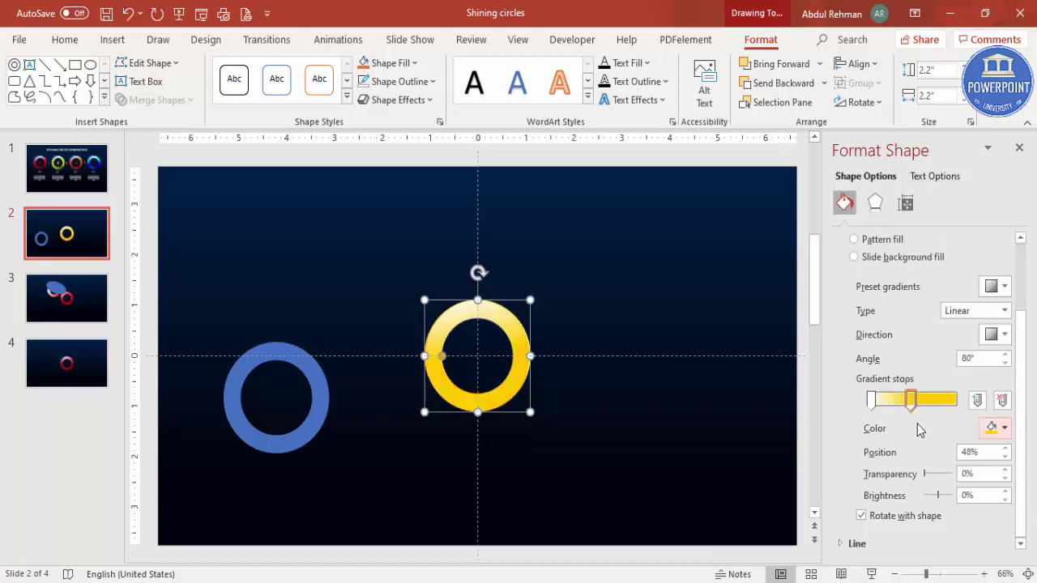
left_click_drag(927, 474, 1025, 470)
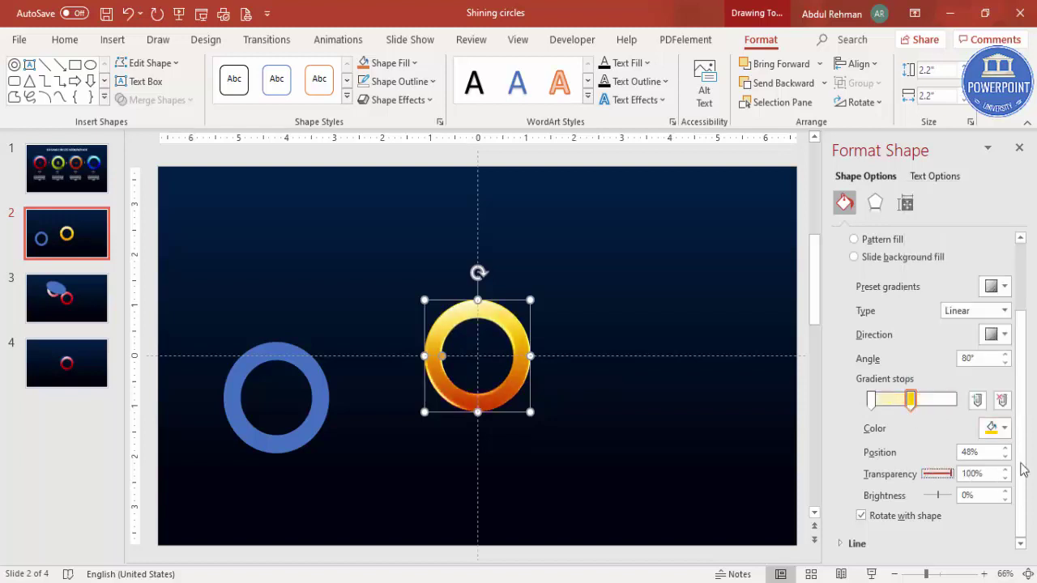
left_click_drag(911, 398, 908, 400)
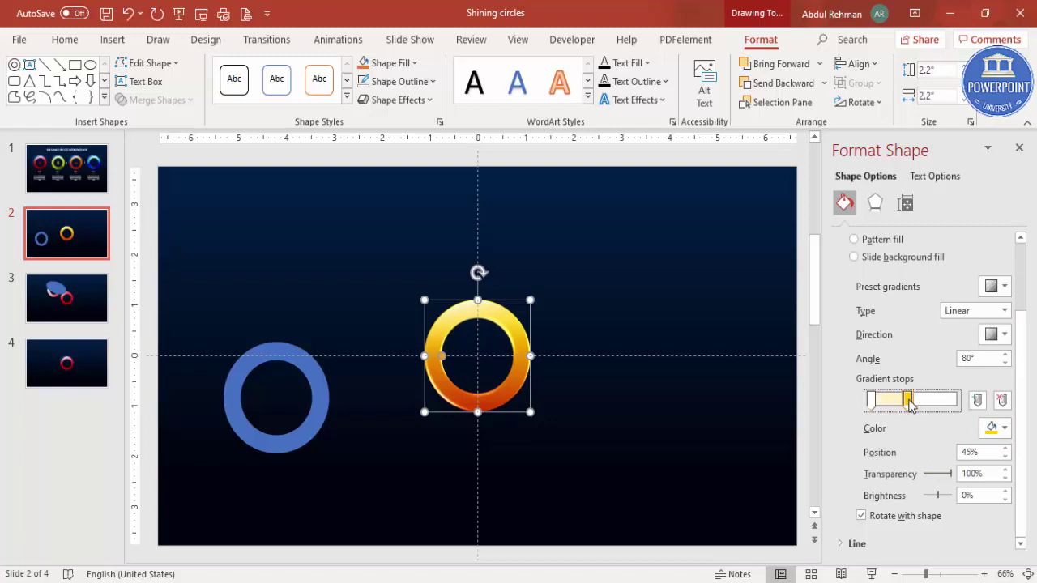
left_click(1005, 363)
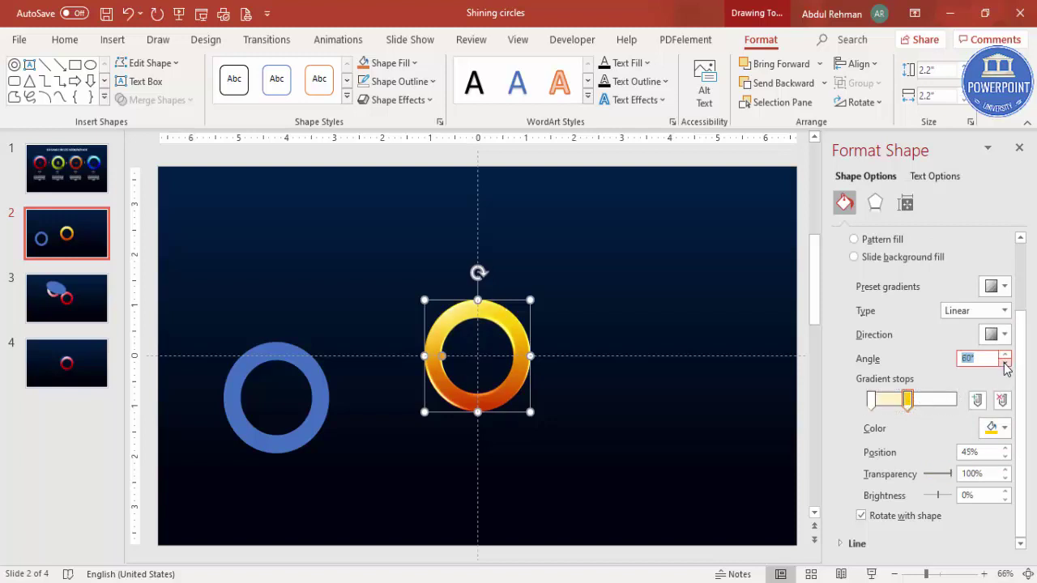
Step: Give the first stop 100% brightness at 15% position, then move the blue ring higher
left_click_drag(507, 312, 672, 250)
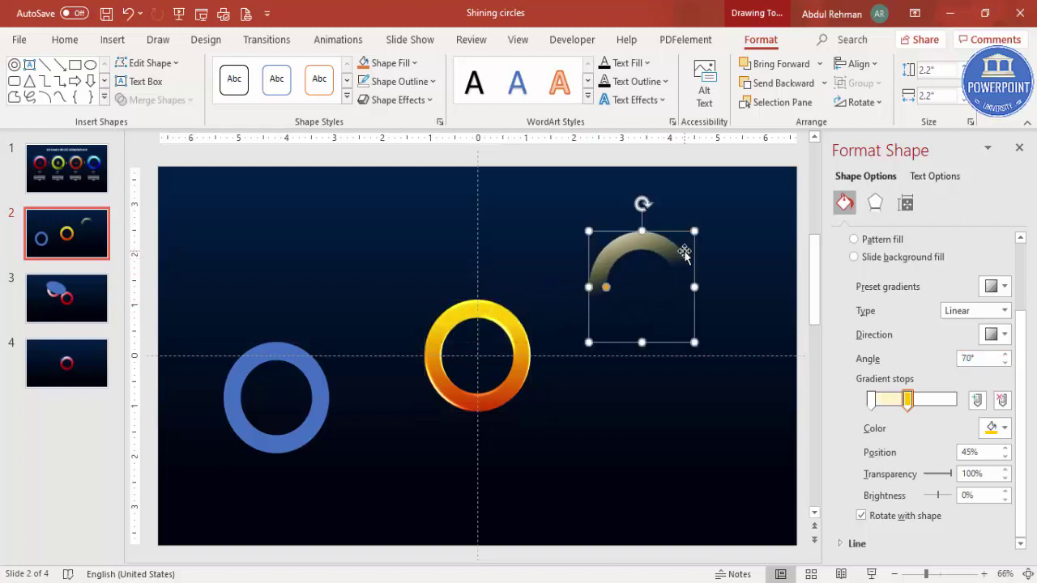
key("ctrl+z")
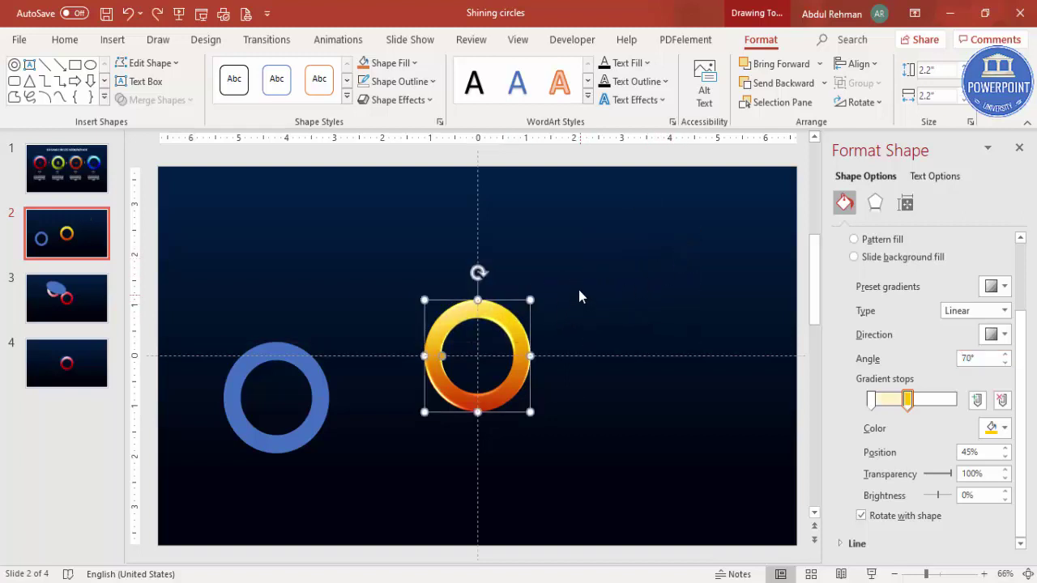
left_click(870, 400)
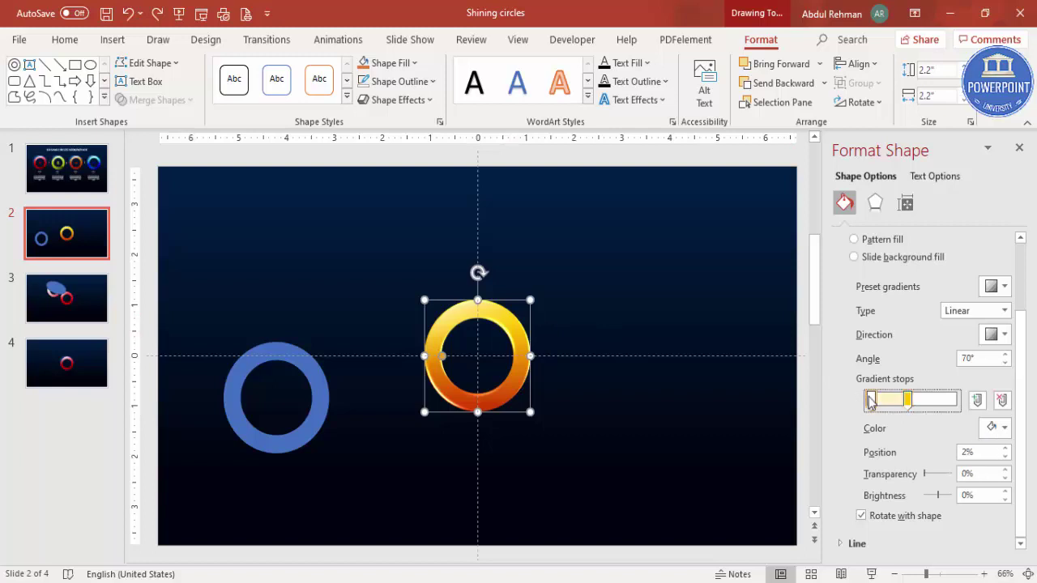
left_click_drag(938, 496, 969, 495)
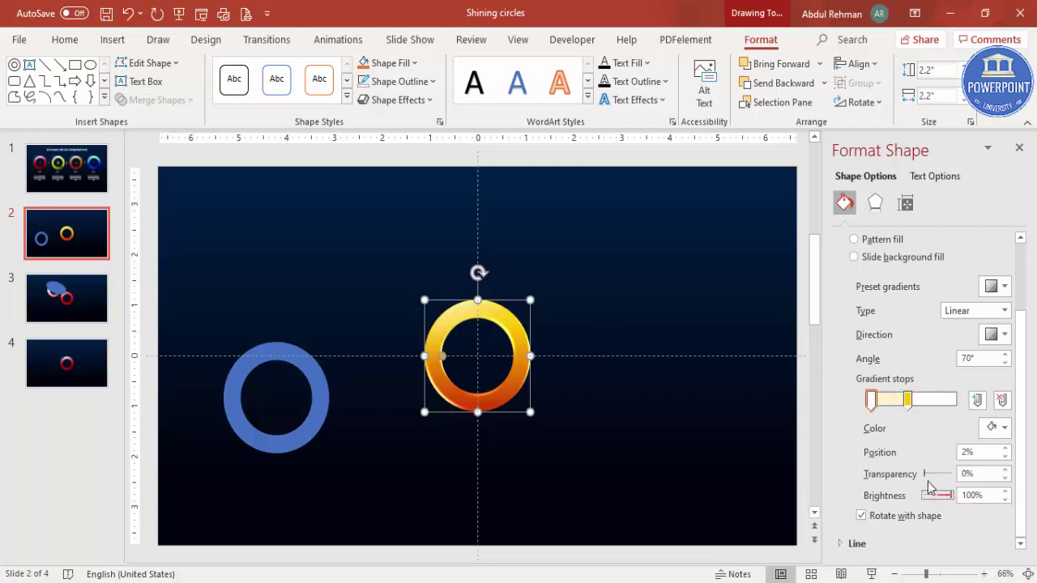
left_click_drag(873, 404, 884, 403)
left_click(618, 321)
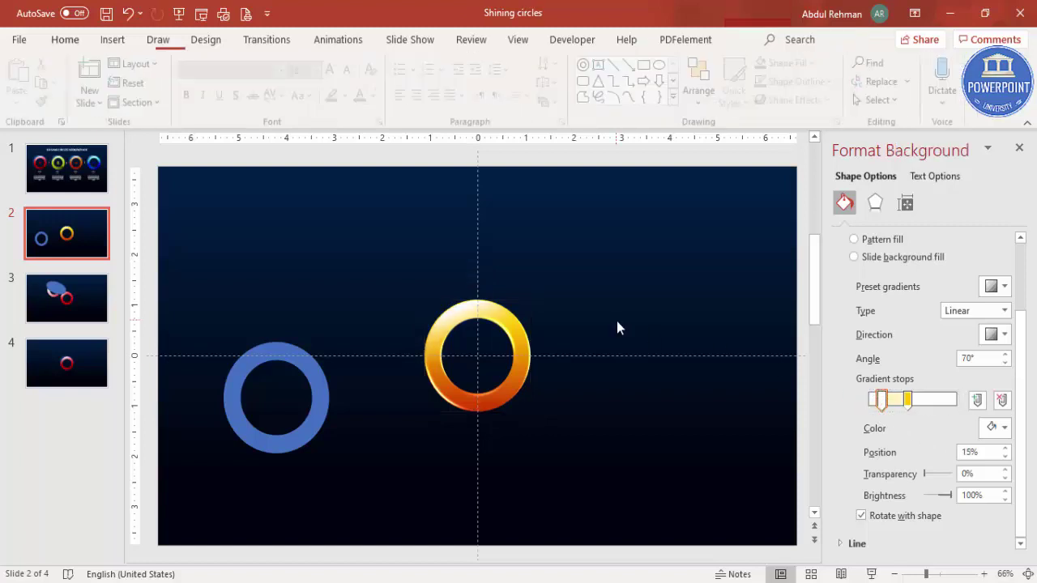
left_click_drag(290, 350, 330, 242)
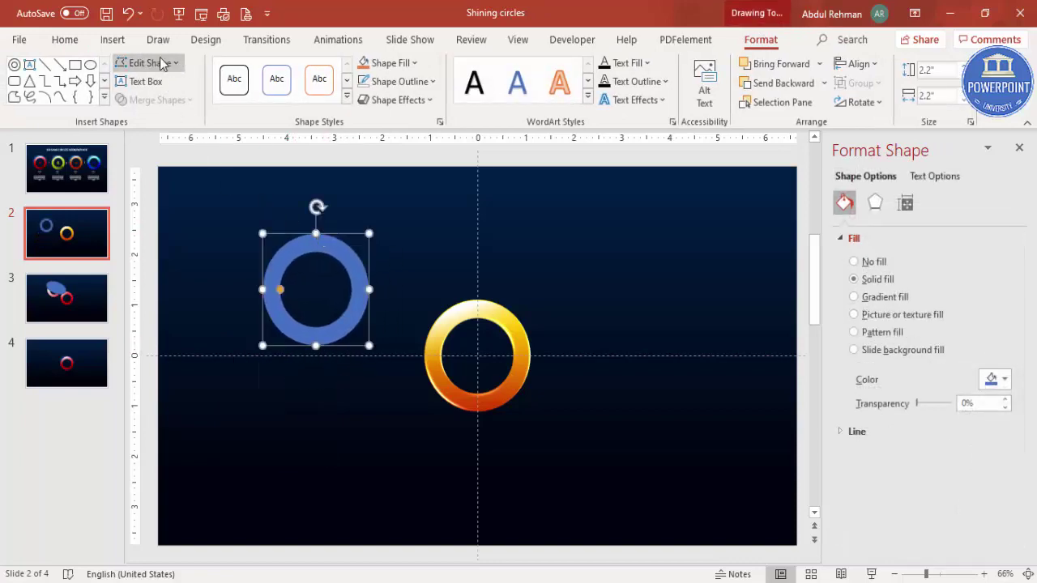
Step: Draw an orange oval without outline over the top of the blue ring
left_click(112, 40)
left_click(240, 111)
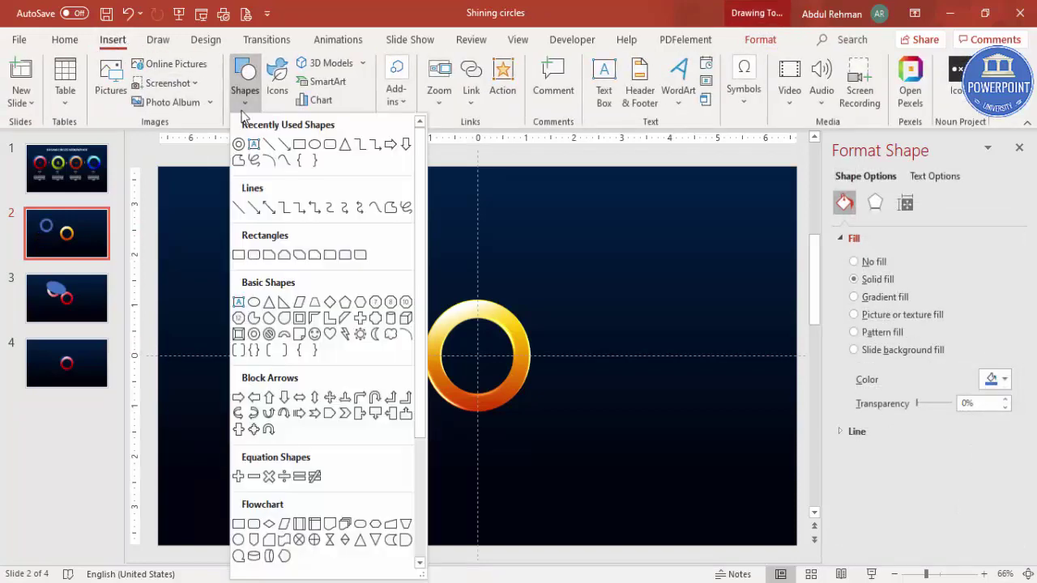
left_click(258, 306)
left_click_drag(262, 195, 446, 313)
left_click(395, 63)
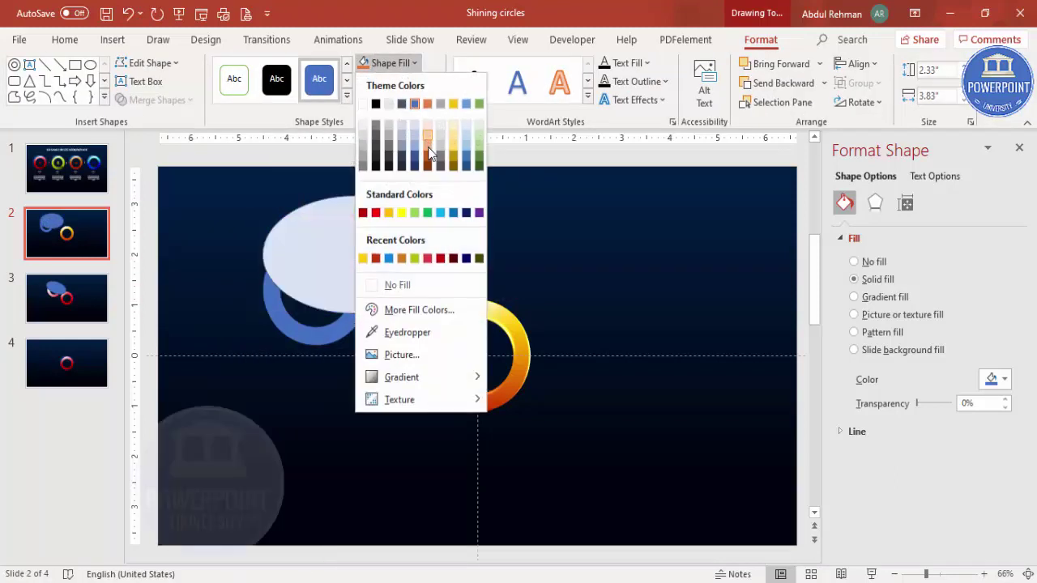
left_click(427, 156)
left_click(400, 81)
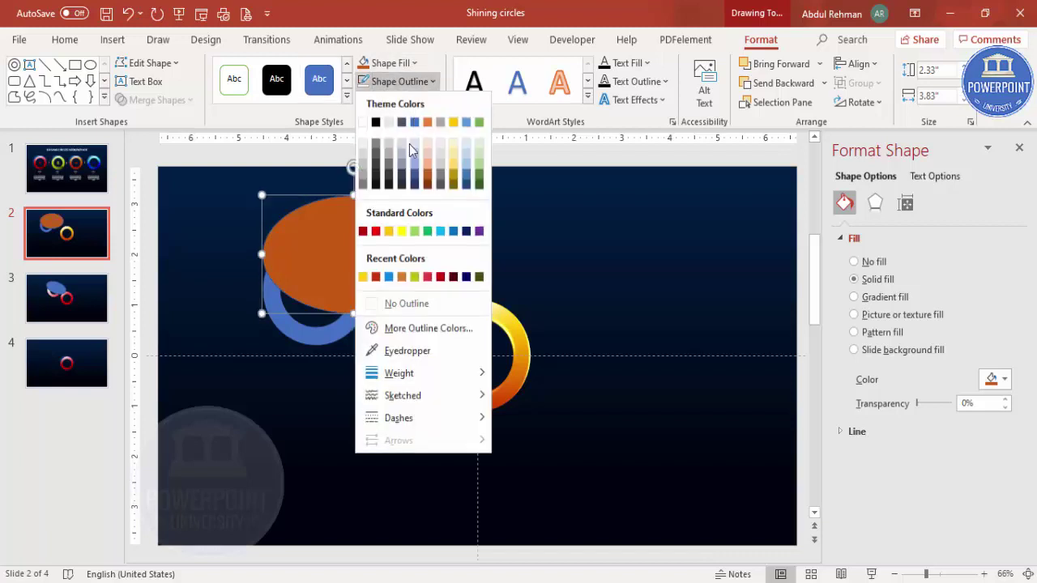
left_click(413, 302)
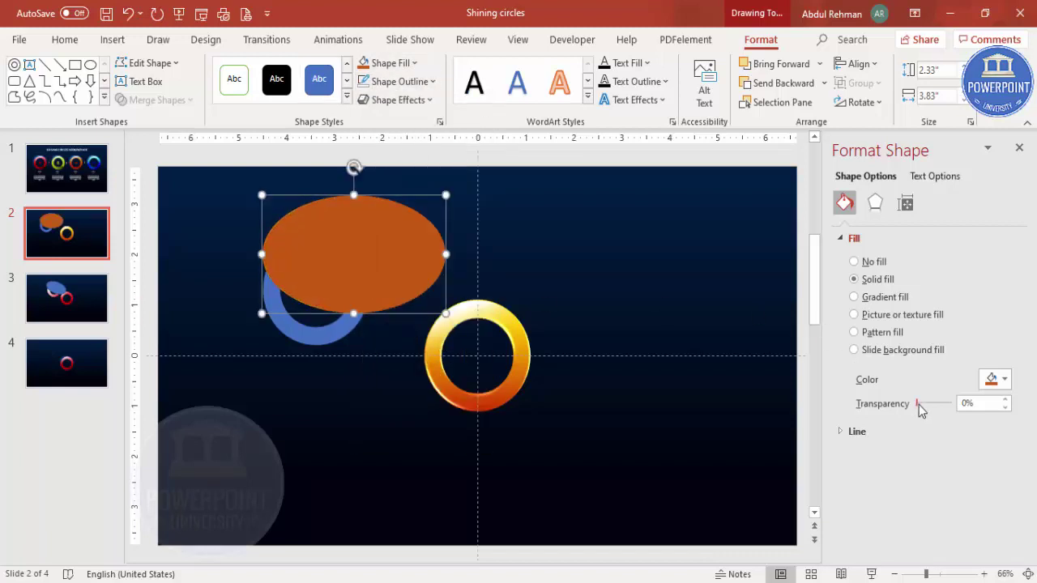
Step: Make the oval 34% transparent, rotate it clockwise, and nudge it into place
left_click_drag(919, 405, 930, 404)
left_click_drag(362, 161, 380, 172)
left_click_drag(349, 237, 343, 240)
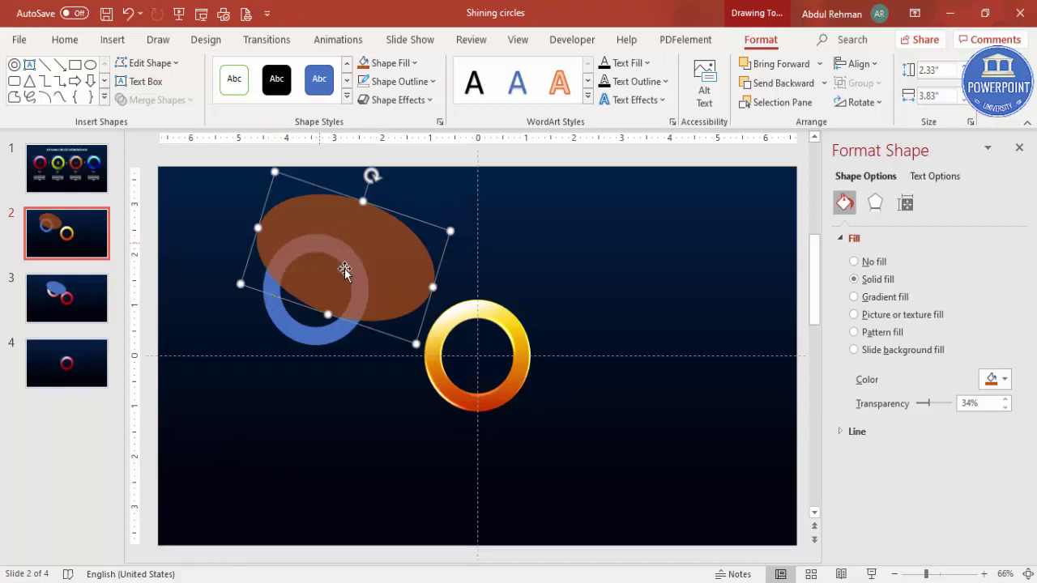
left_click(332, 336)
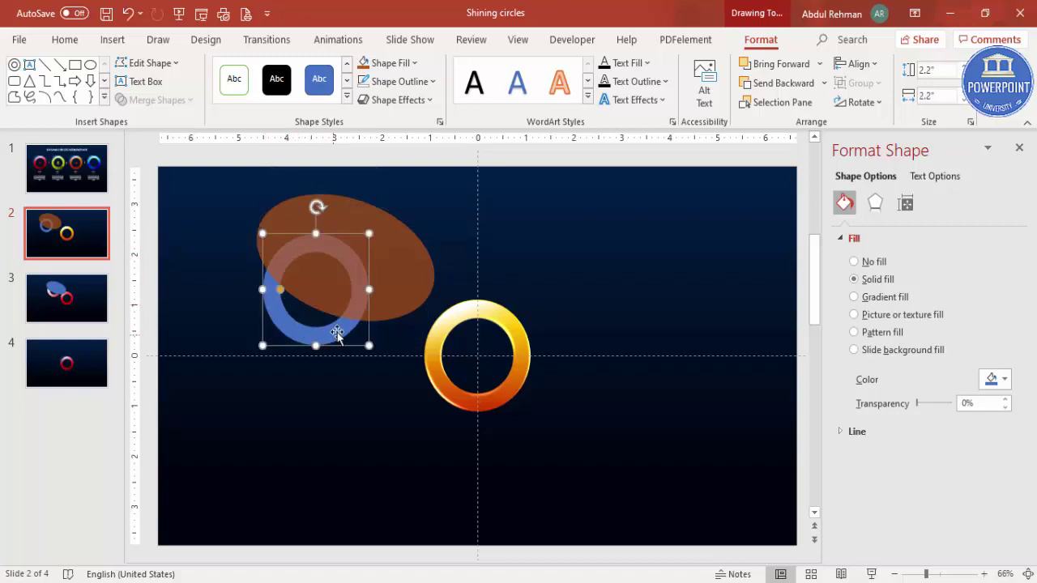
Step: Subtract the oval from the blue ring and drag the resulting arc onto the gold ring's lower half
left_click(413, 277, "shift")
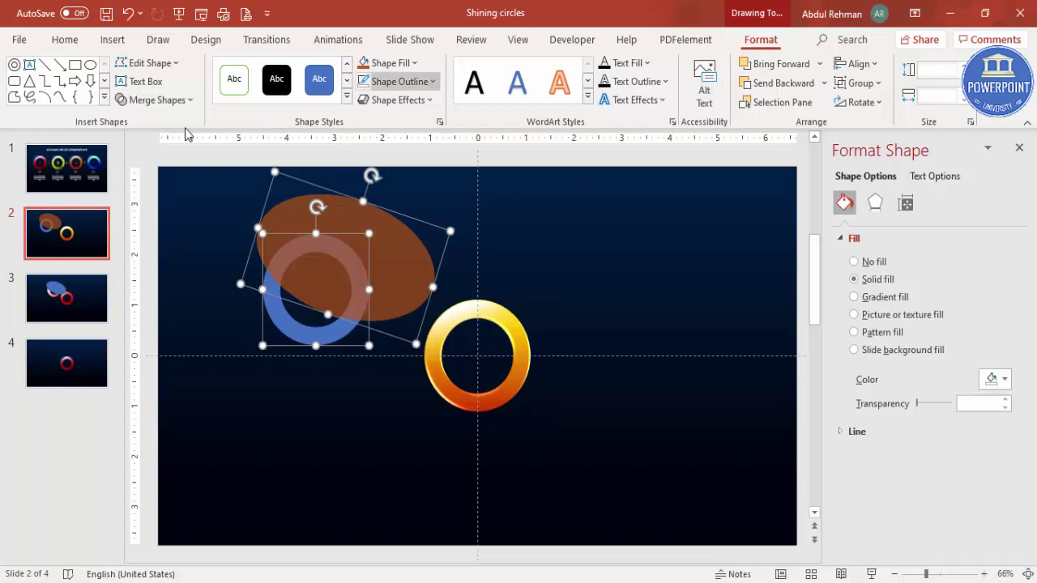
left_click(174, 104)
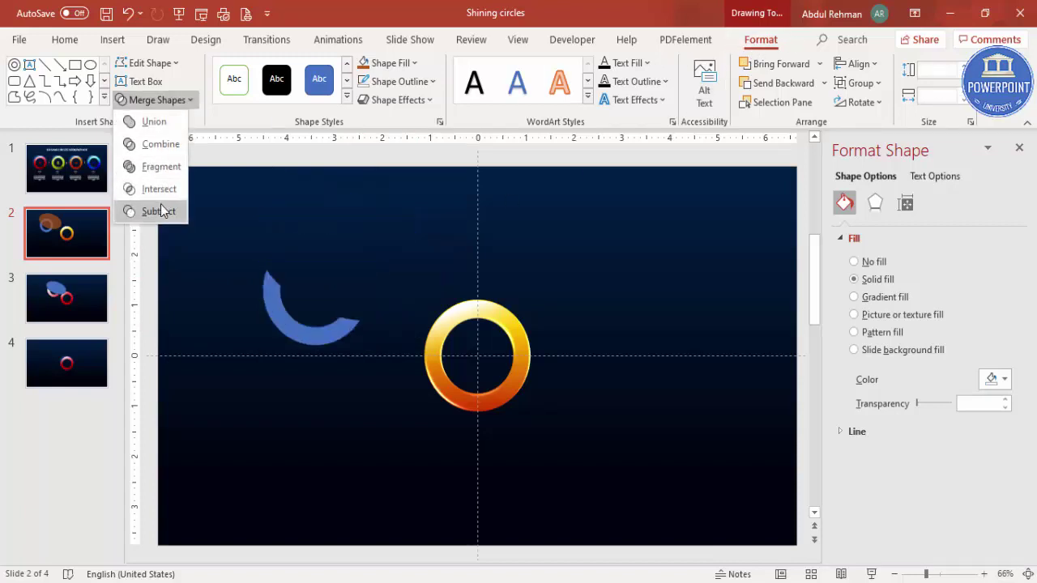
left_click(161, 209)
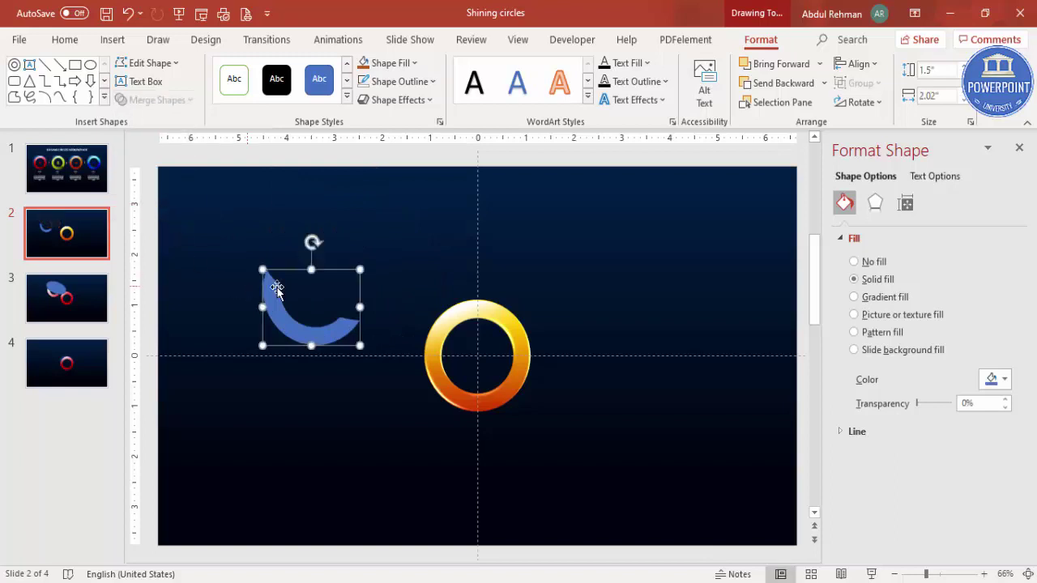
left_click_drag(319, 331, 480, 401)
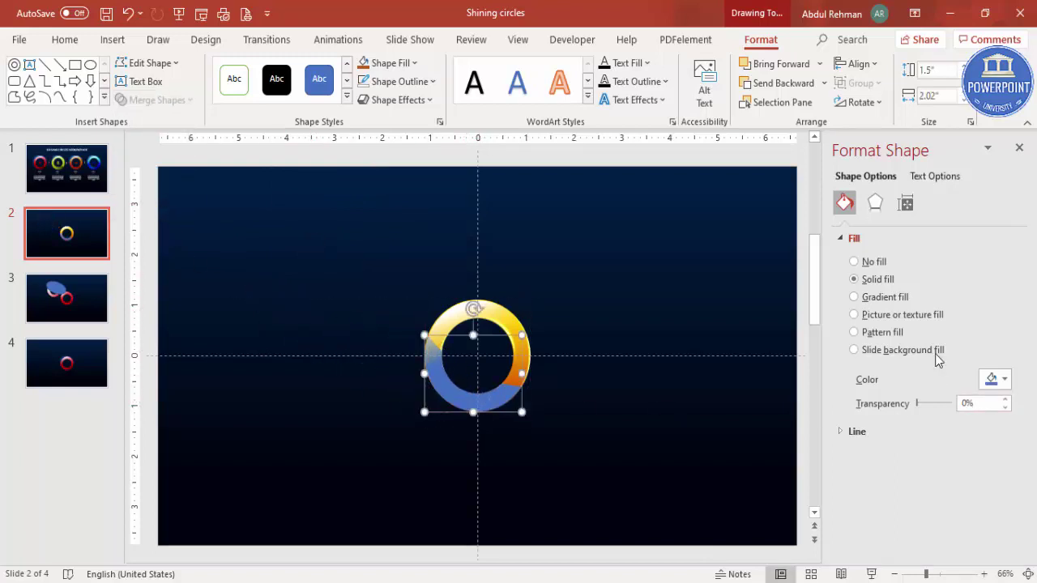
Step: Give the crescent a gradient fill with a dark red (112/27/0) stop at 80%
left_click(885, 296)
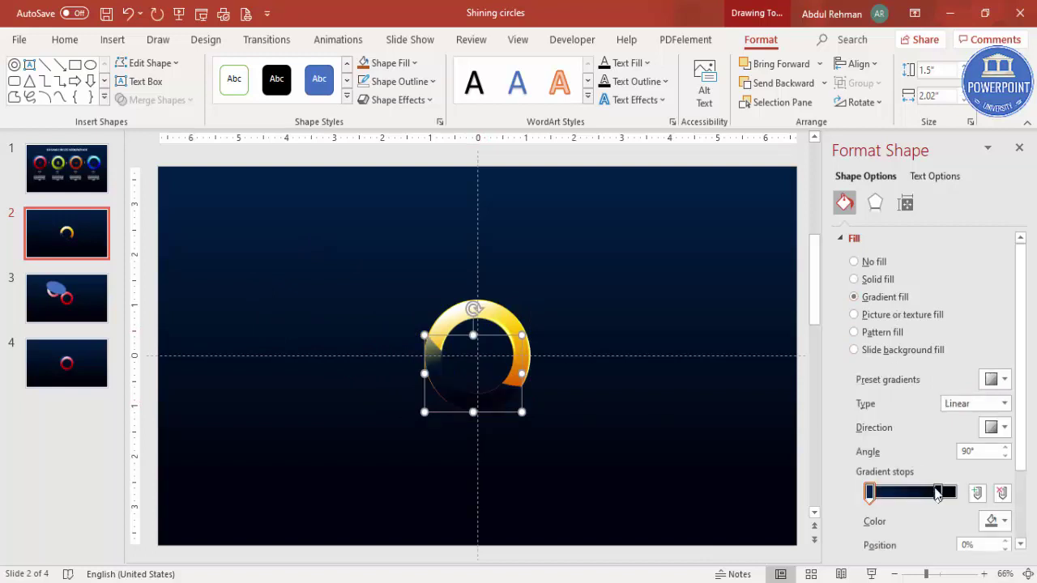
left_click(938, 492)
left_click(1001, 521)
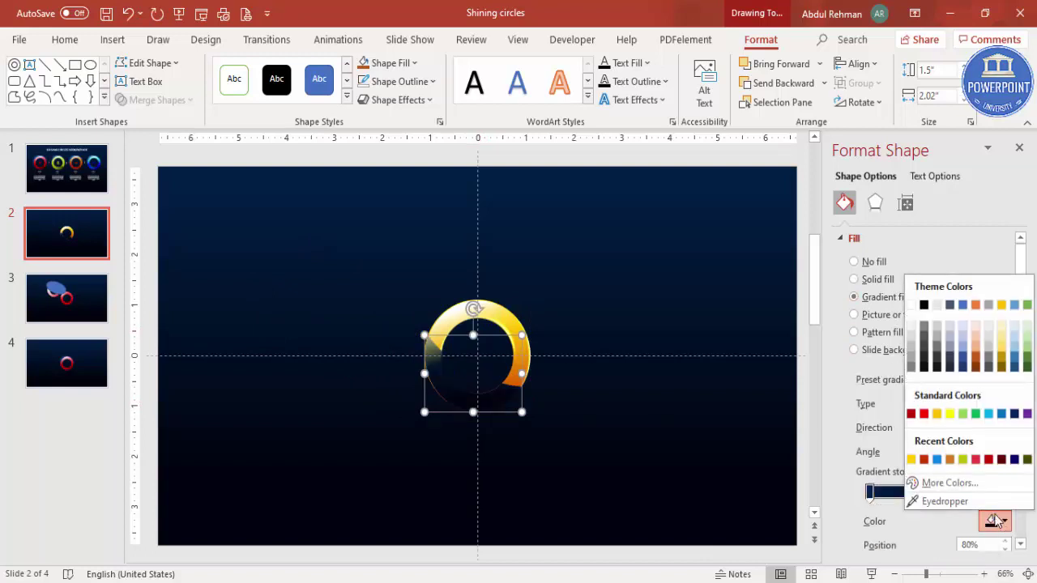
left_click(924, 461)
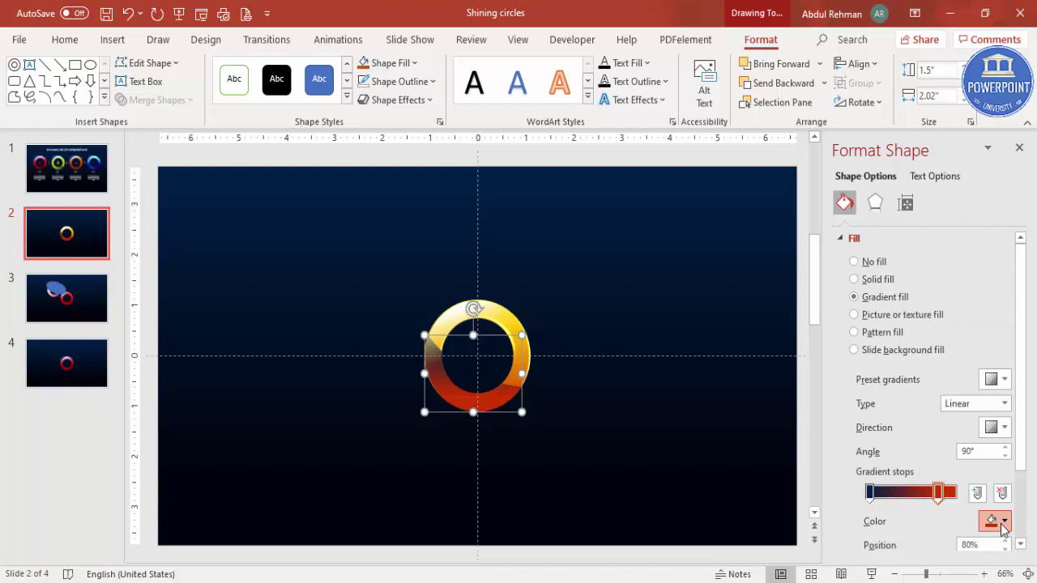
left_click(1002, 521)
left_click(959, 484)
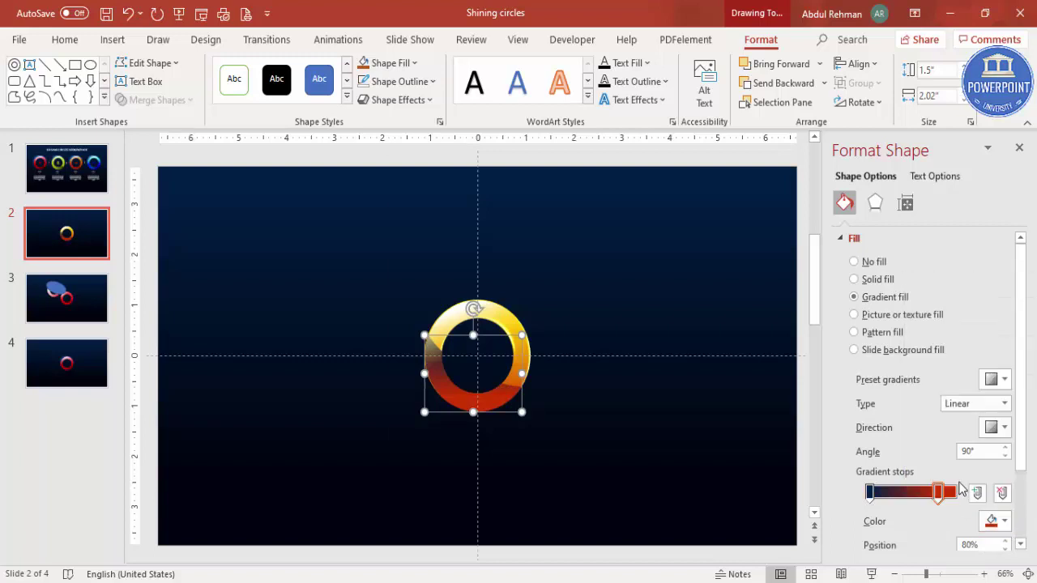
left_click(470, 159)
left_click_drag(561, 256, 561, 278)
left_click(608, 157)
Step: Make the left gradient stop yellow-gold and fully transparent
left_click(870, 492)
left_click(996, 521)
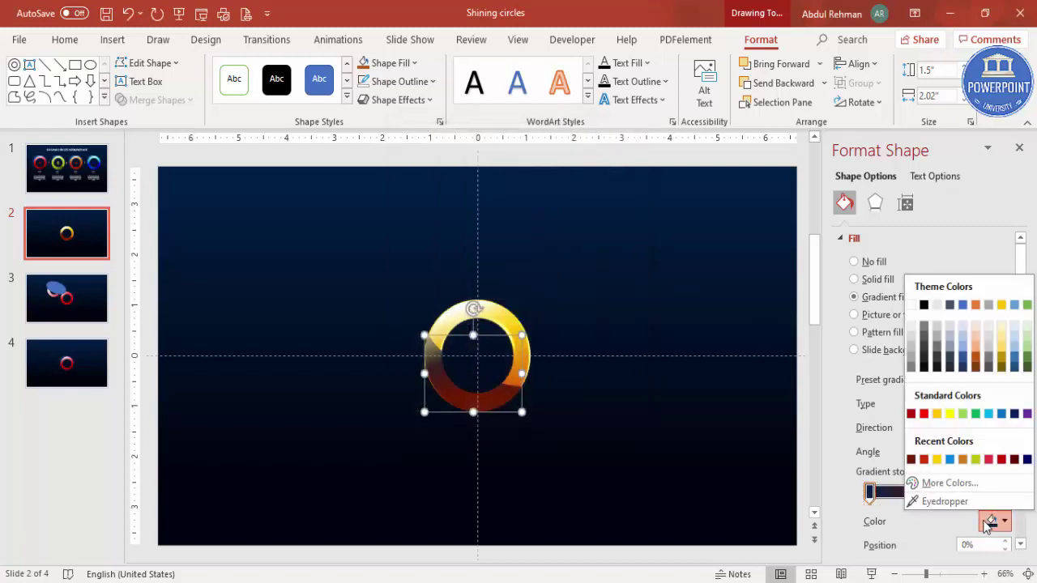
left_click(937, 460)
left_click_drag(1027, 458, 1027, 513)
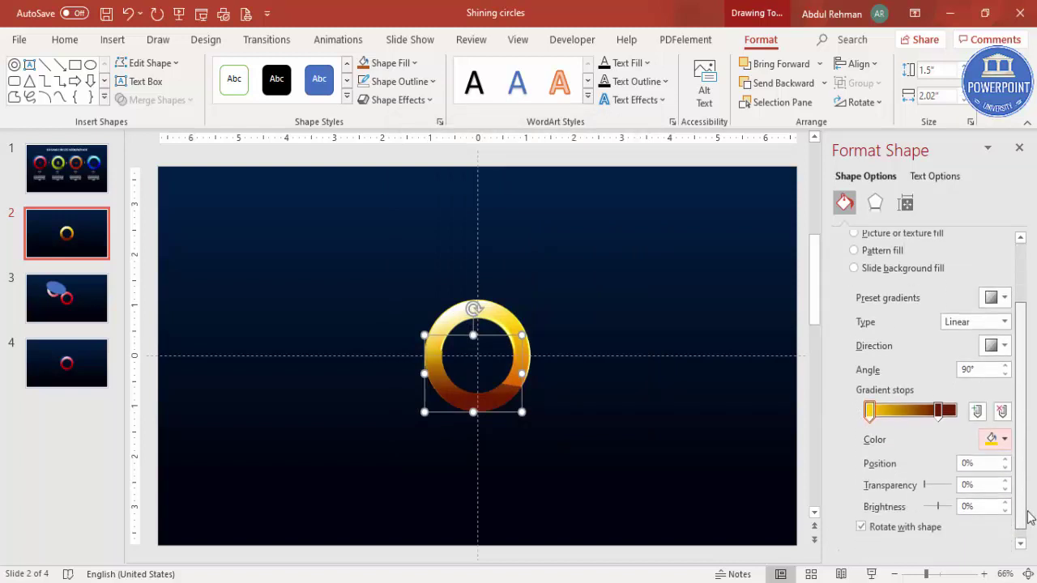
left_click_drag(924, 486, 958, 487)
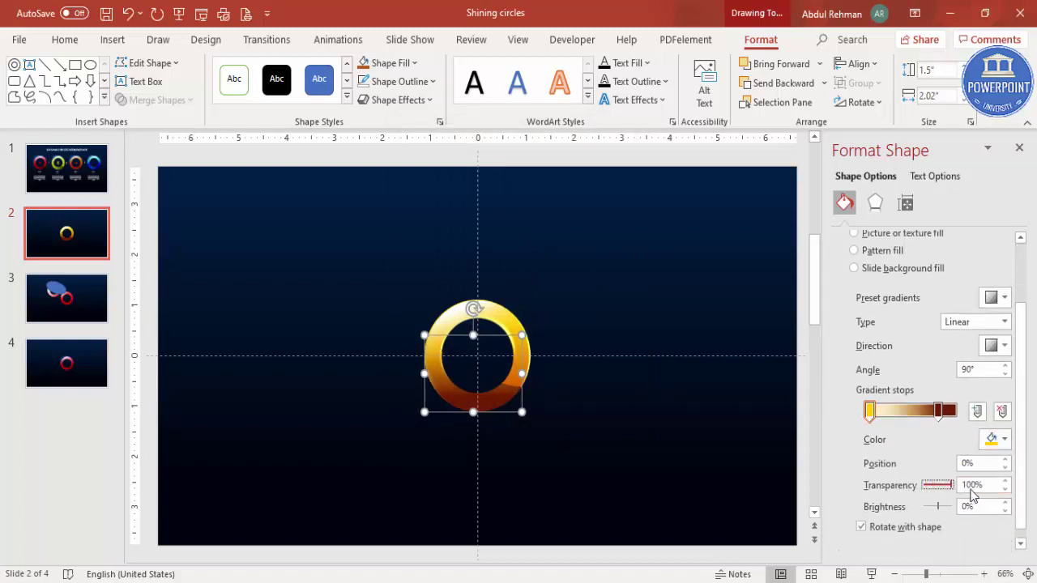
Step: Set the gradient to 0° and move the dark stop to 88% with 15% transparency
left_click(939, 412)
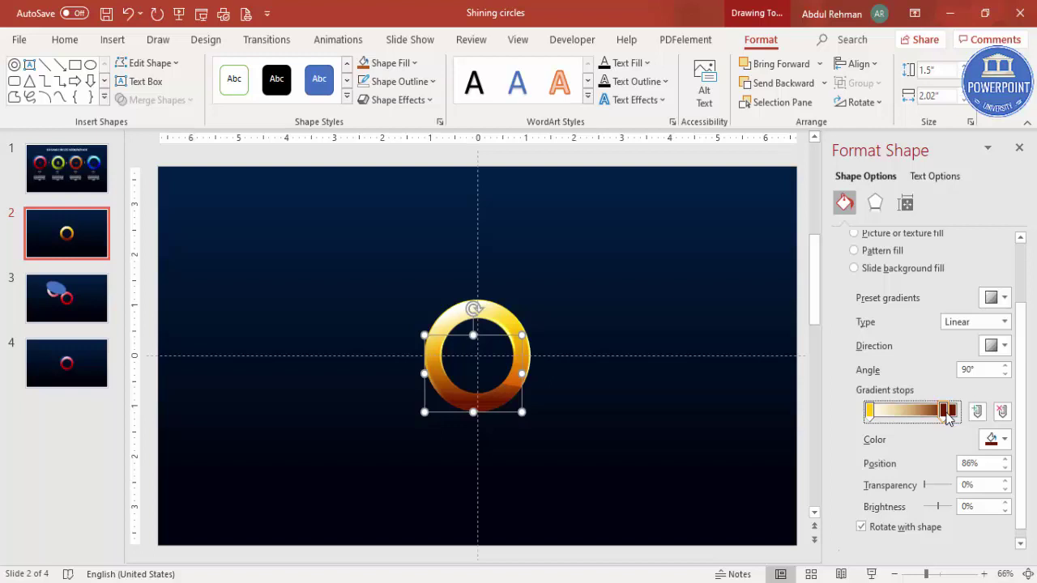
left_click(1000, 347)
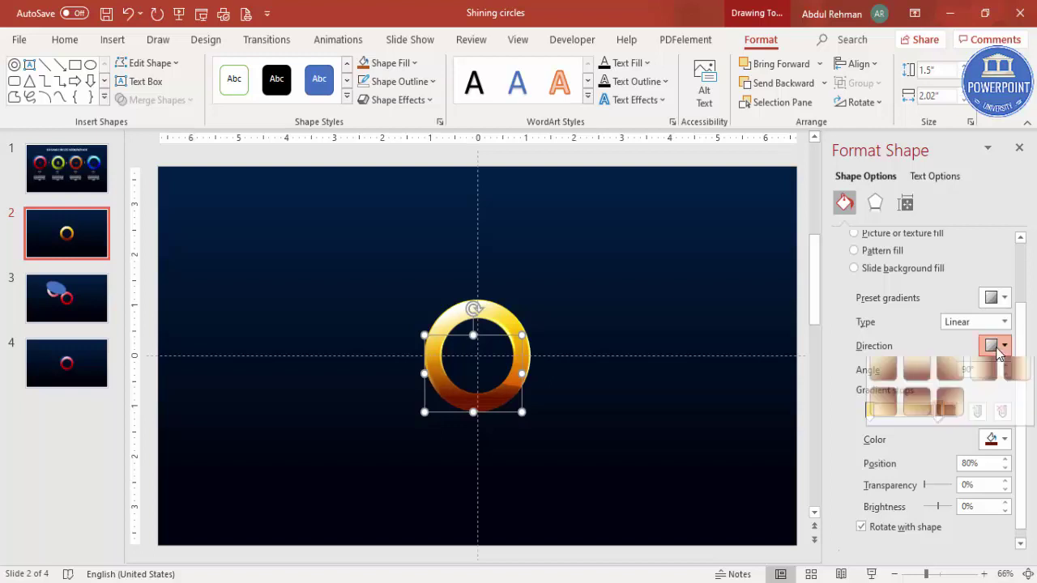
left_click(983, 379)
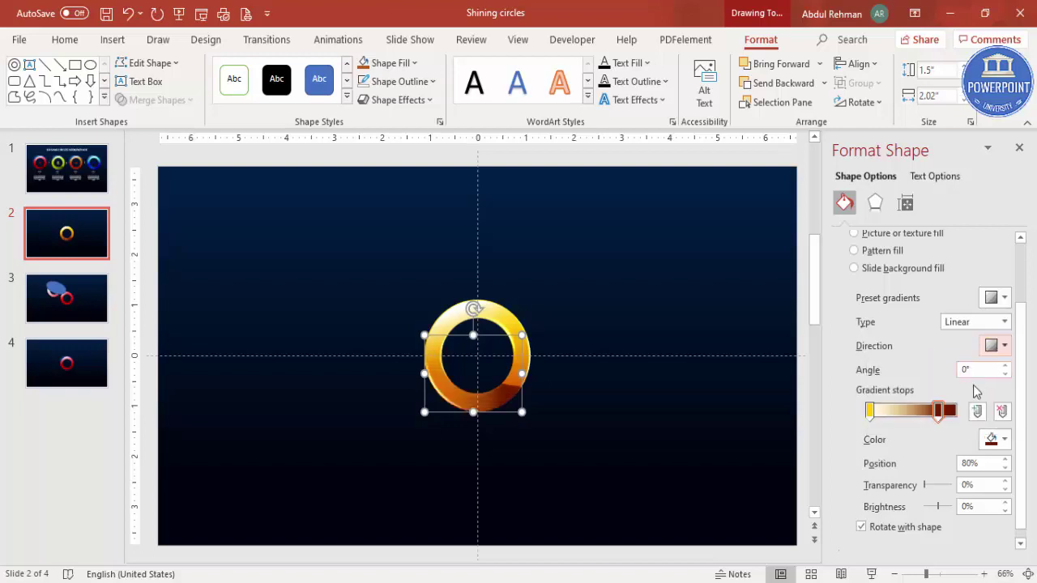
mouse_move(941, 413)
left_mouse_down()
mouse_move(927, 416)
mouse_move(947, 413)
left_mouse_up()
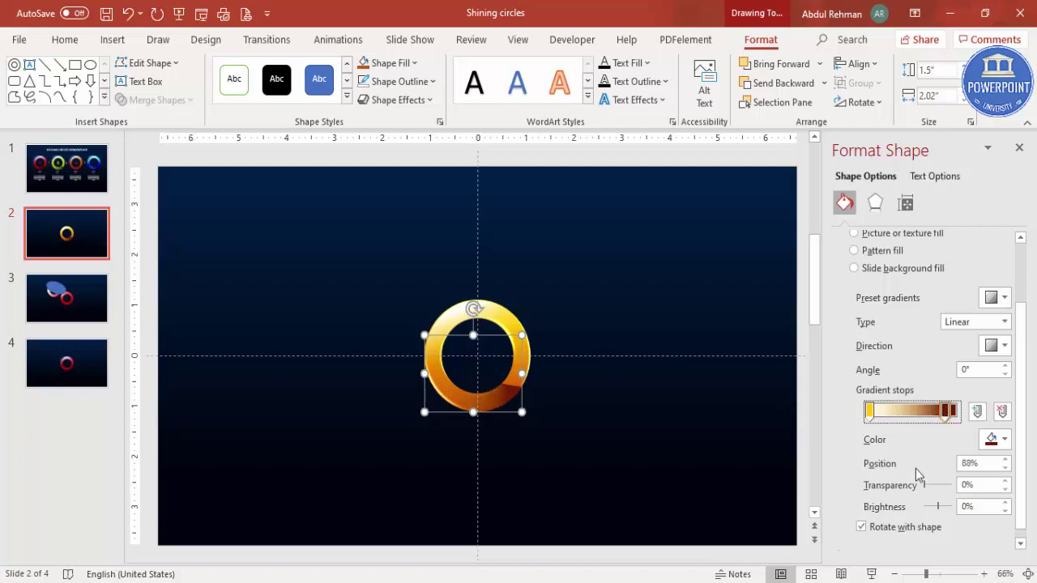
left_click_drag(924, 480, 929, 480)
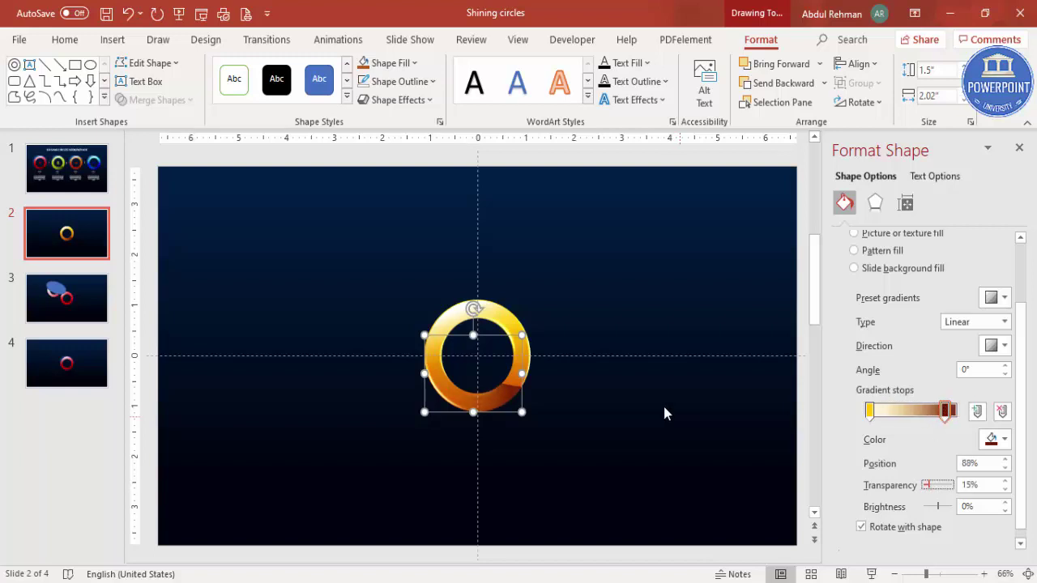
left_click(460, 364)
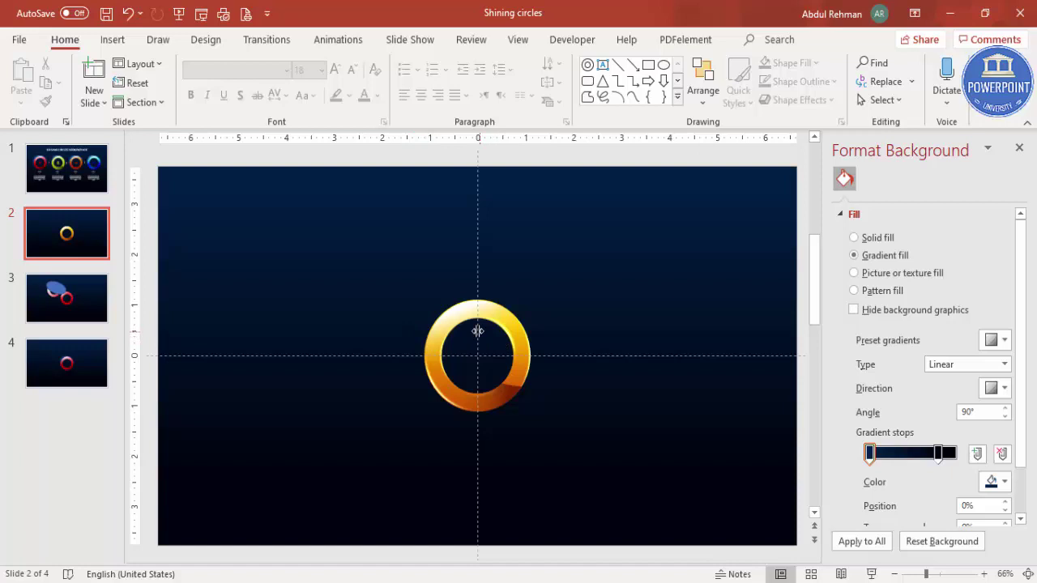
Step: Draw a circle over the gold ring with a blue outline and no fill
left_click(112, 40)
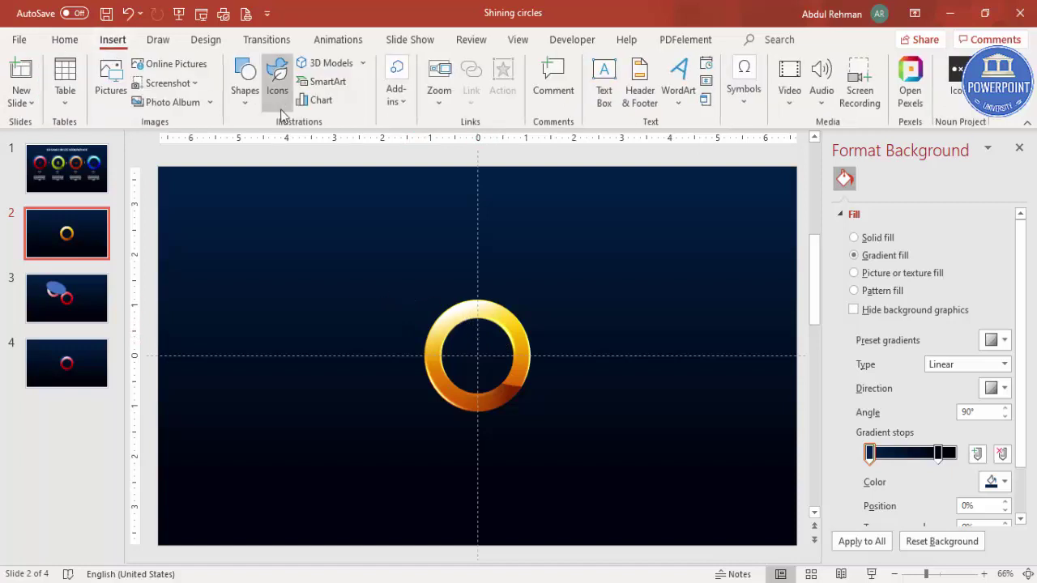
left_click(244, 89)
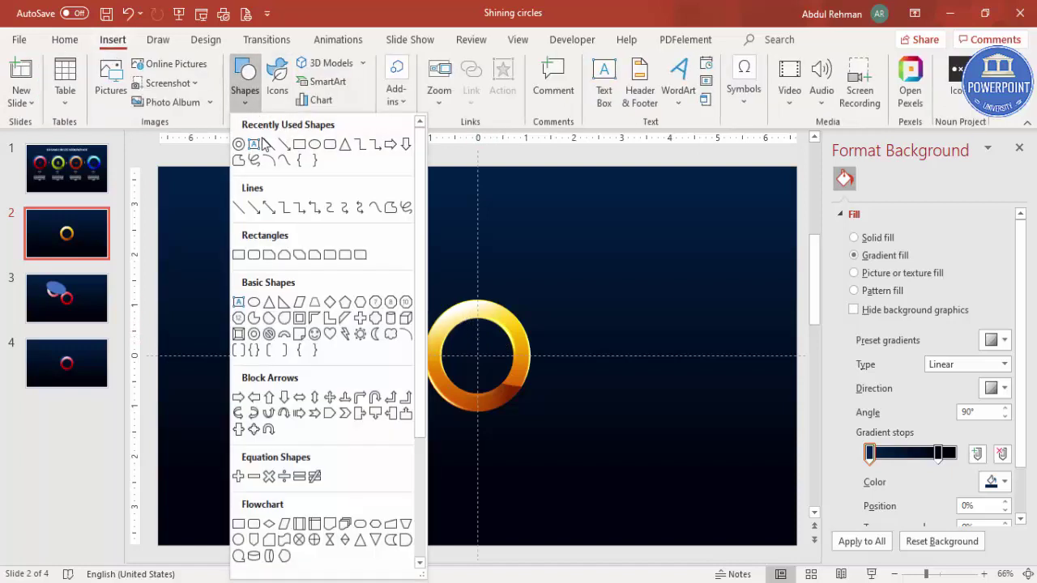
left_click(253, 302)
left_click_drag(424, 291, 548, 421)
left_click(409, 81)
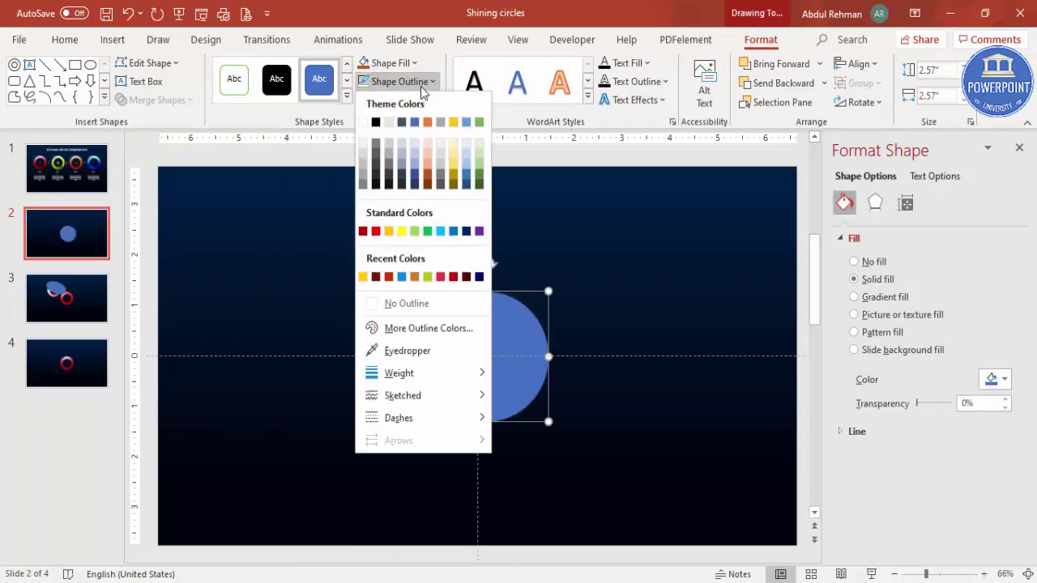
left_click(402, 277)
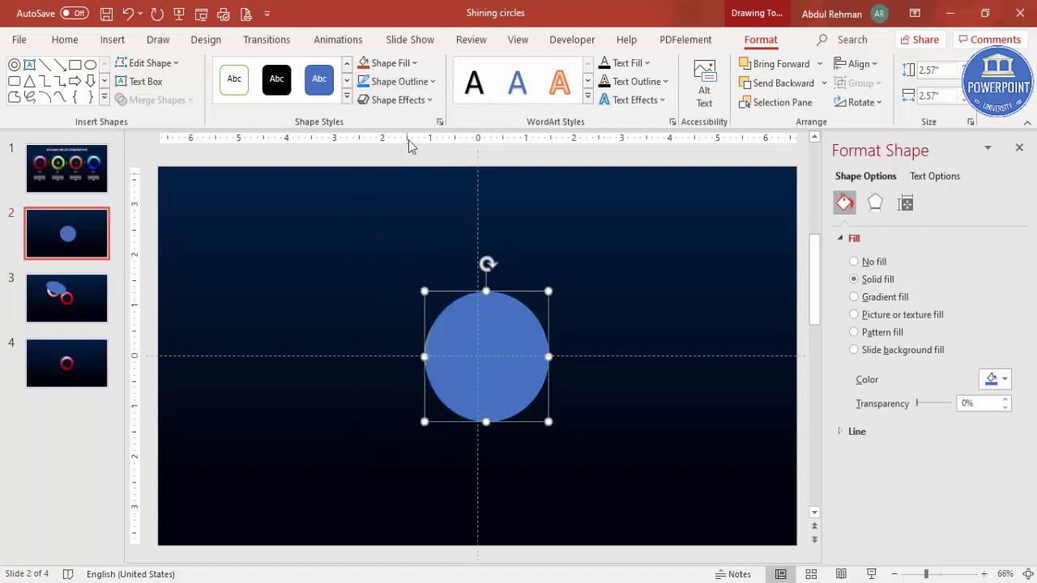
left_click(390, 64)
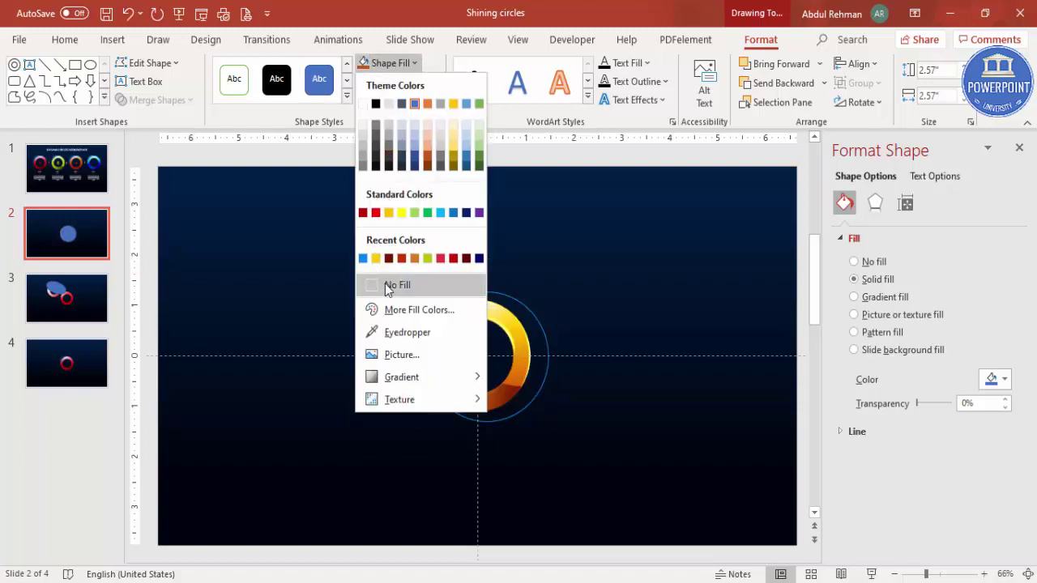
left_click(407, 284)
Step: Center the circle on the slide, shrink it to hug the ring, and recenter it
left_click(857, 63)
left_click(884, 108)
left_click(857, 63)
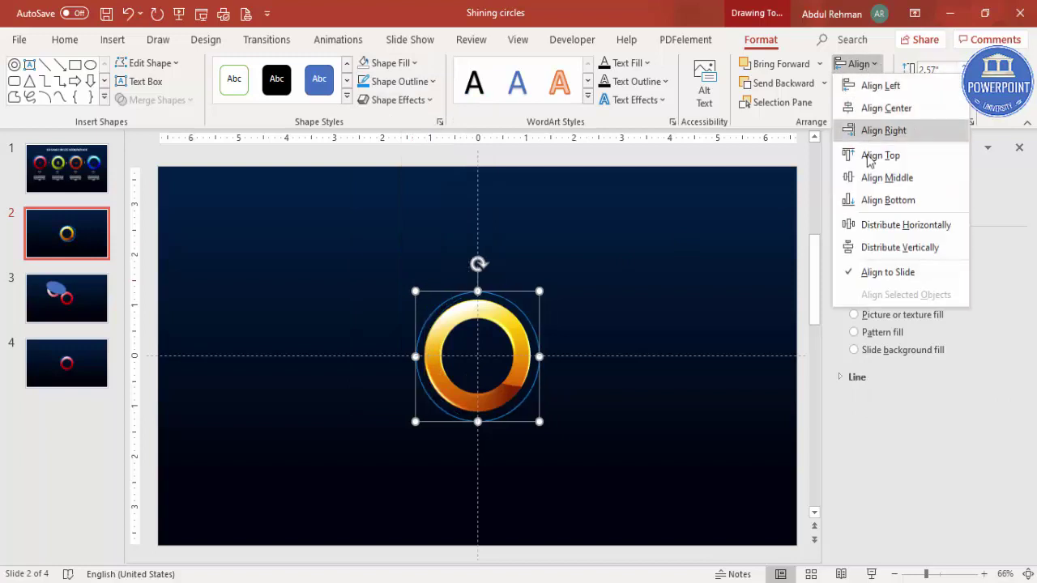
left_click(879, 177)
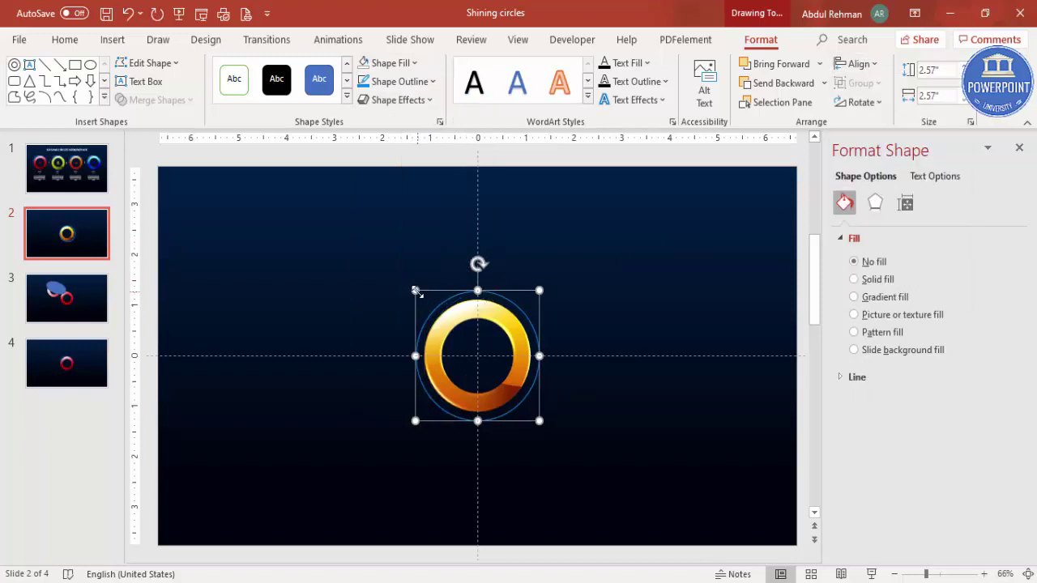
left_click_drag(415, 291, 424, 300)
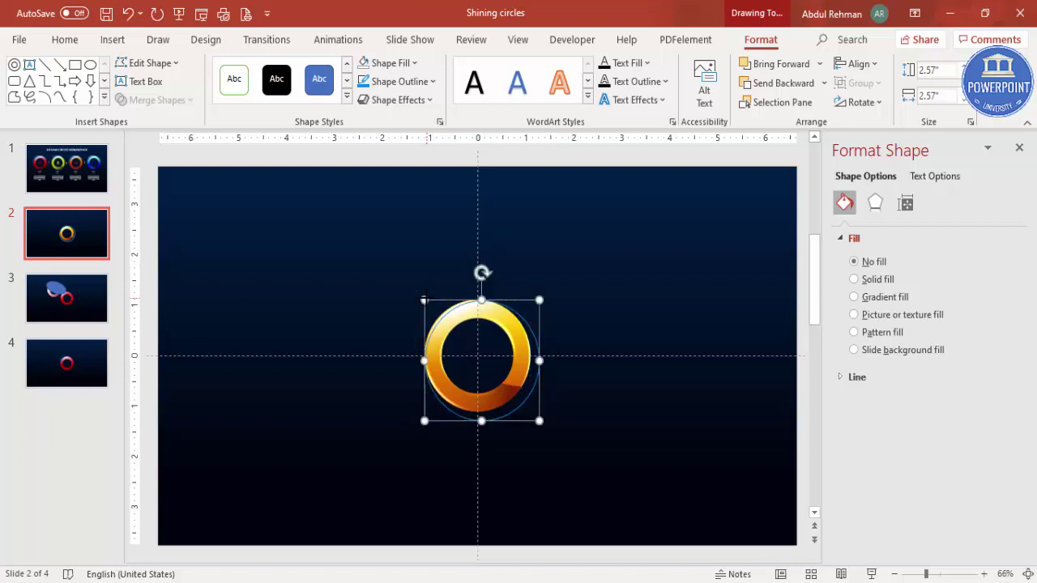
left_click(857, 63)
left_click(885, 108)
left_click(858, 65)
left_click(887, 178)
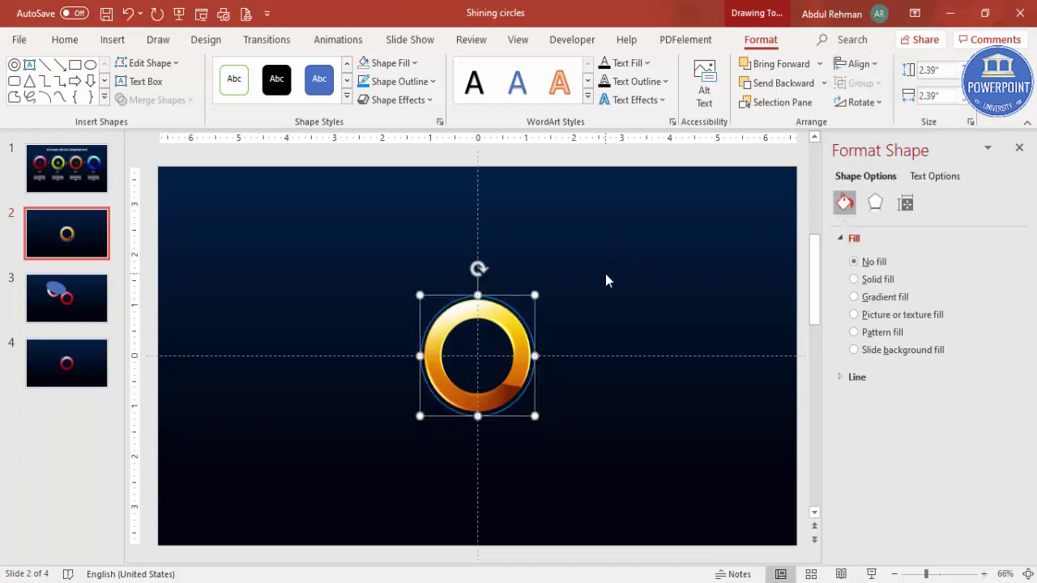
left_click(605, 273)
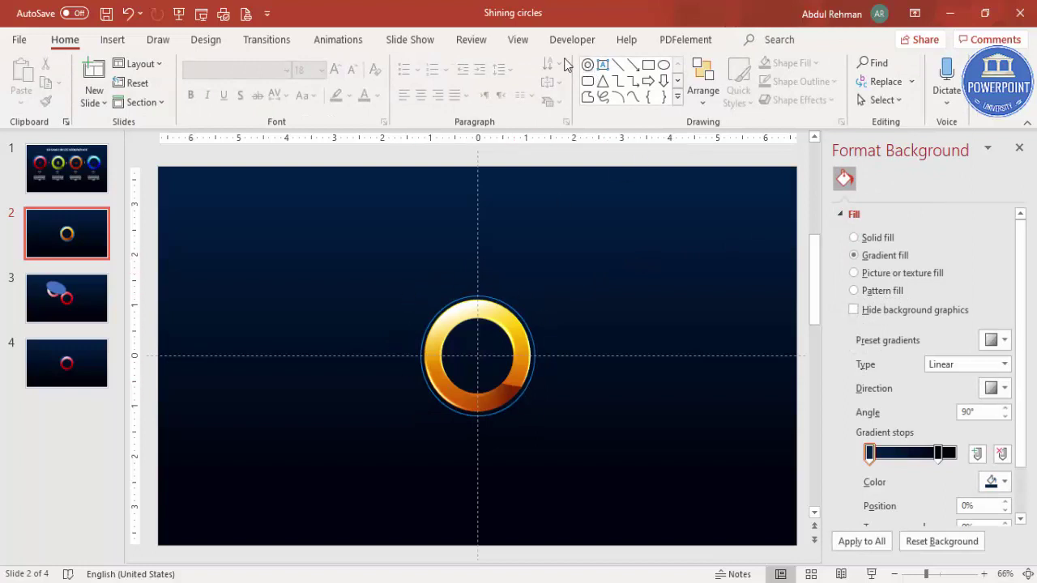
Step: Hide the slide guides and draw an oval above right of the gold ring
left_click(517, 39)
left_click(309, 100)
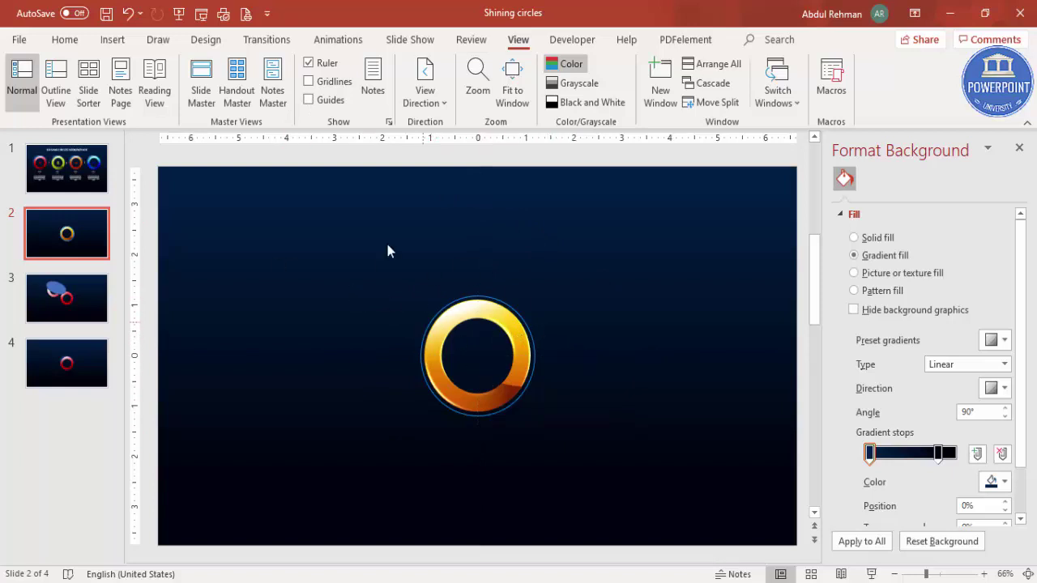
left_click(111, 40)
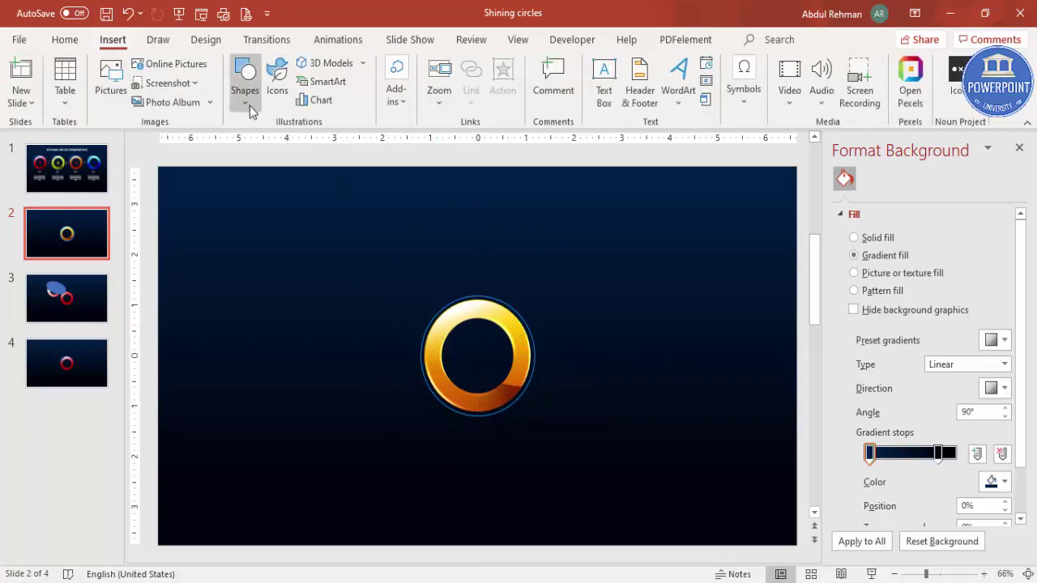
left_click(247, 97)
left_click(256, 305)
left_click_drag(562, 245, 663, 336)
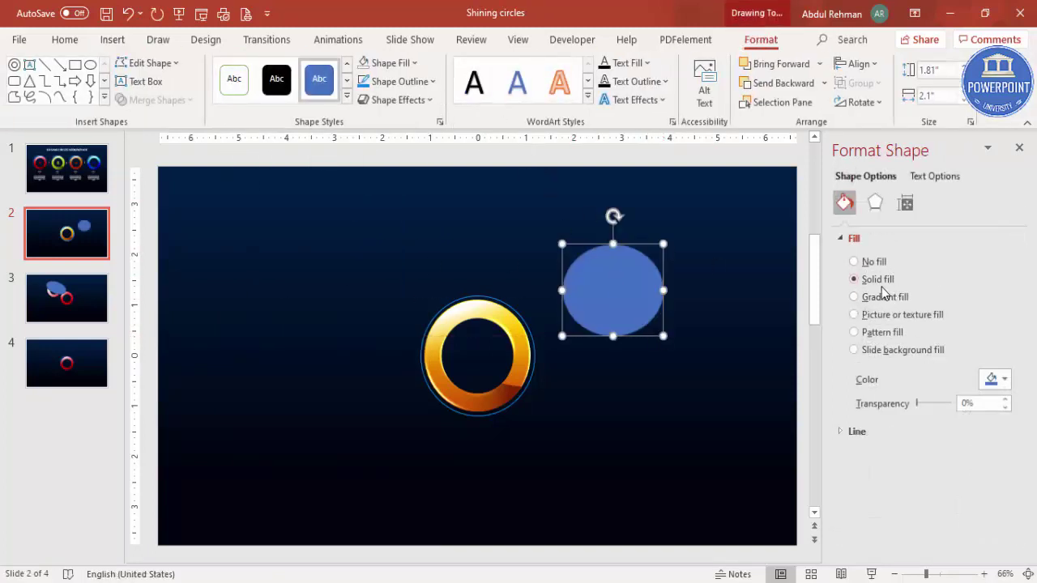
Step: Give the oval no outline and a gradient fading from blue to 100% transparent
left_click(882, 295)
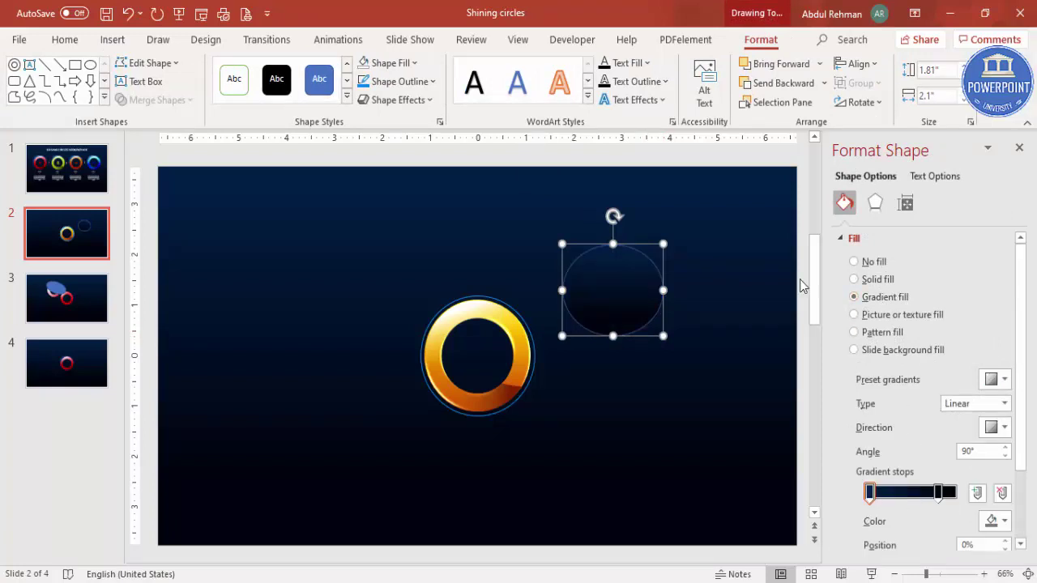
left_click(399, 81)
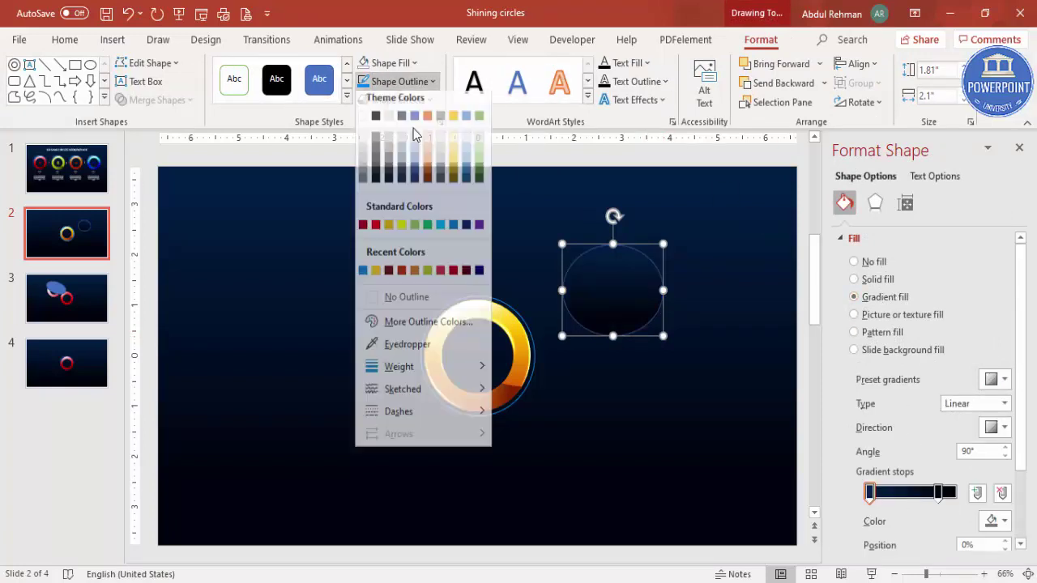
left_click(407, 304)
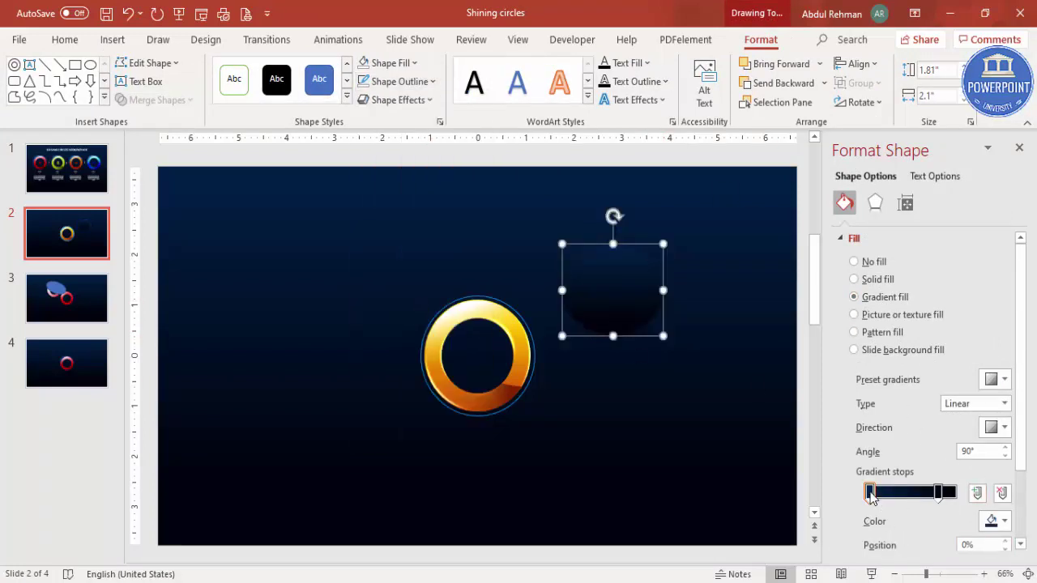
left_click(1000, 522)
left_click(916, 462)
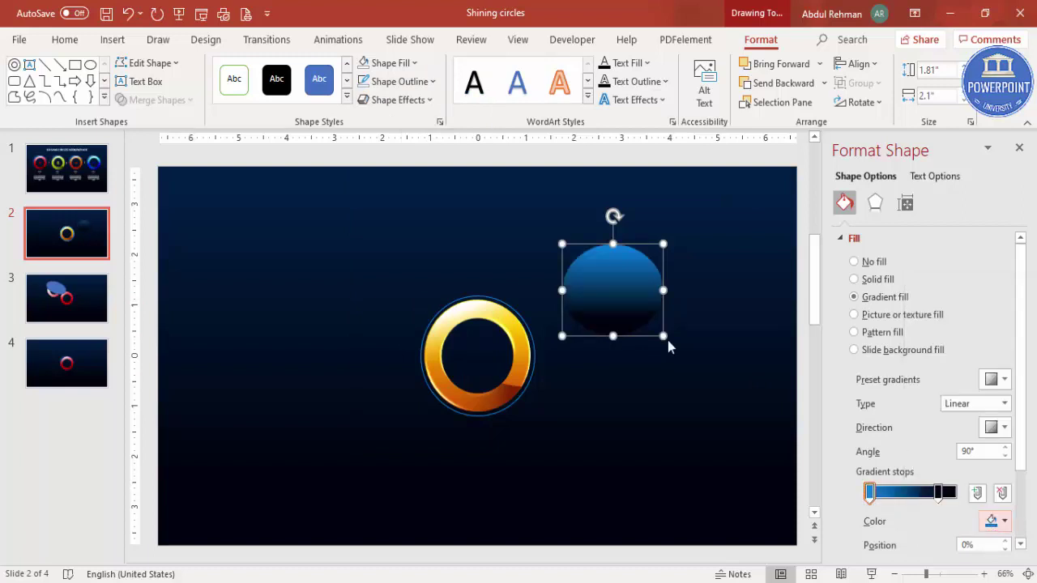
left_click(938, 493)
scroll(967, 470, "down", 3)
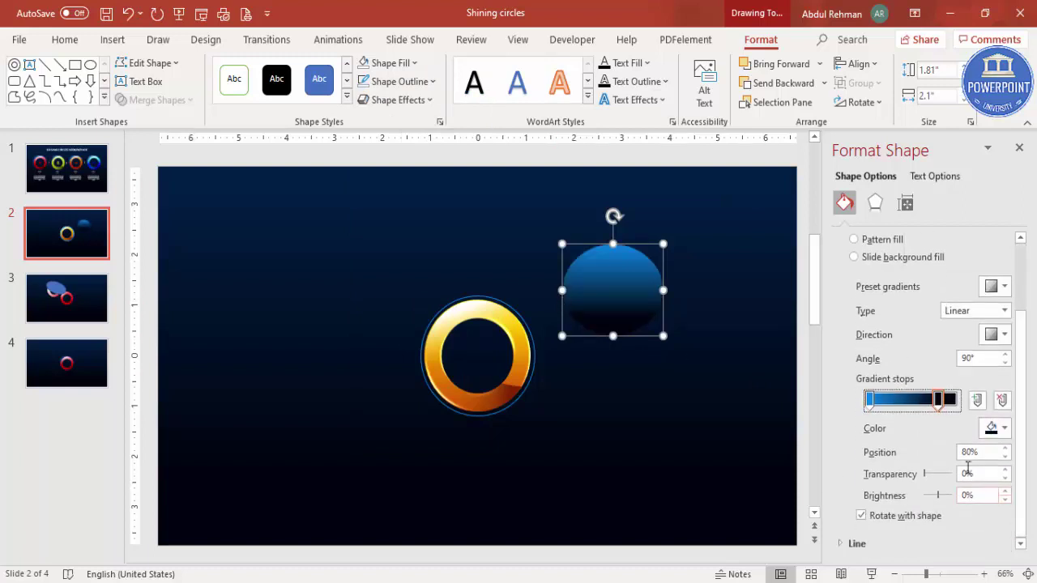
left_click_drag(925, 475, 956, 475)
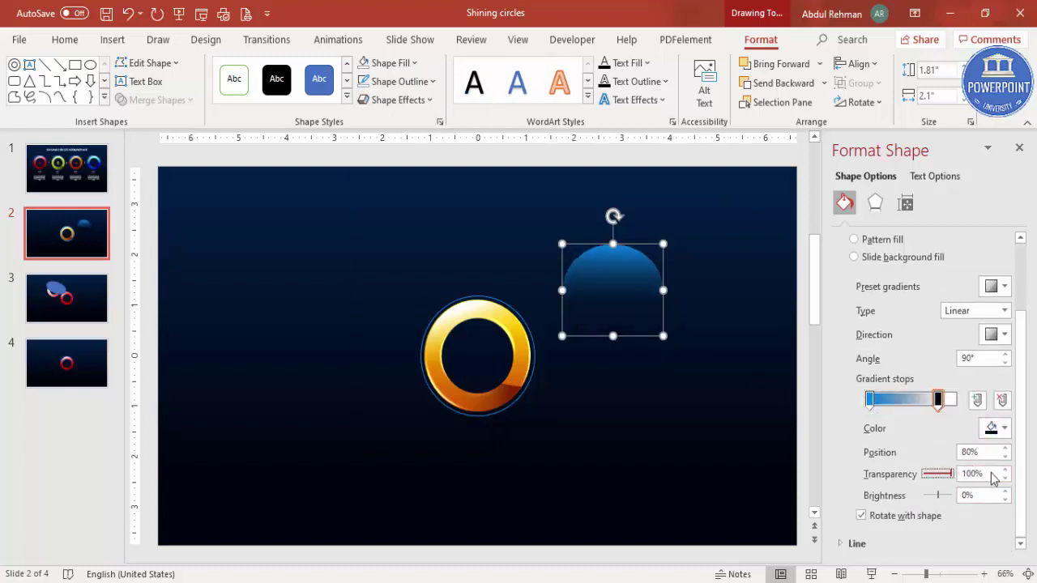
left_click(870, 400)
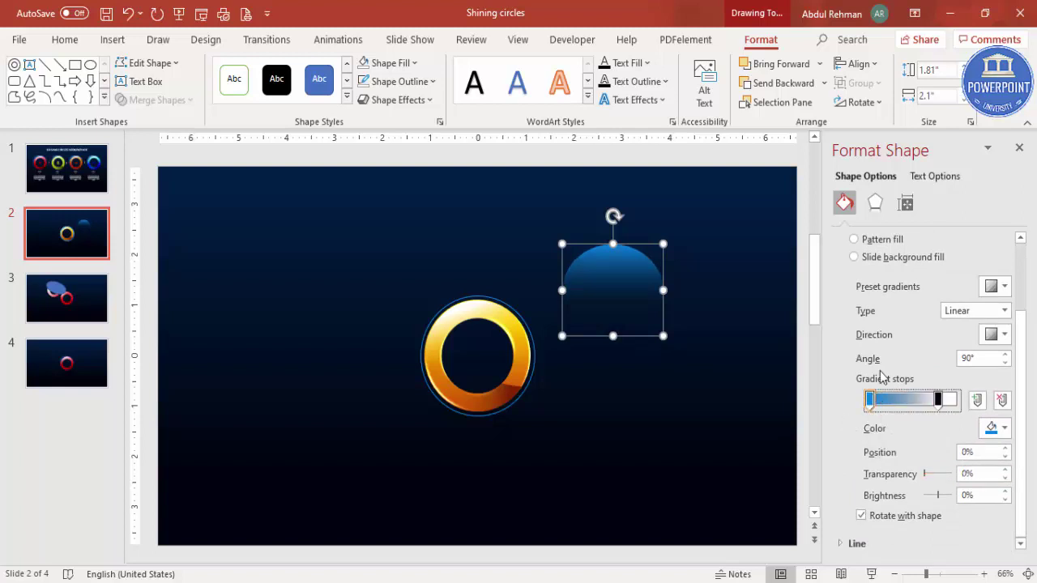
left_click(876, 203)
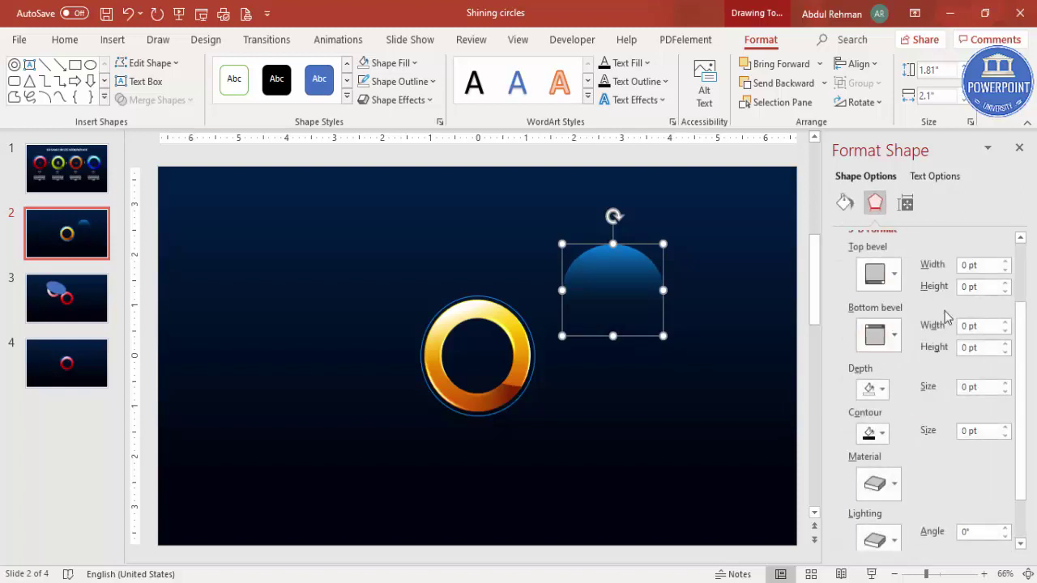
Step: Apply 14 pt soft edges to the blue oval and rotate it onto the ring's top-left edge
left_click_drag(1020, 343, 1005, 294)
left_click(889, 299)
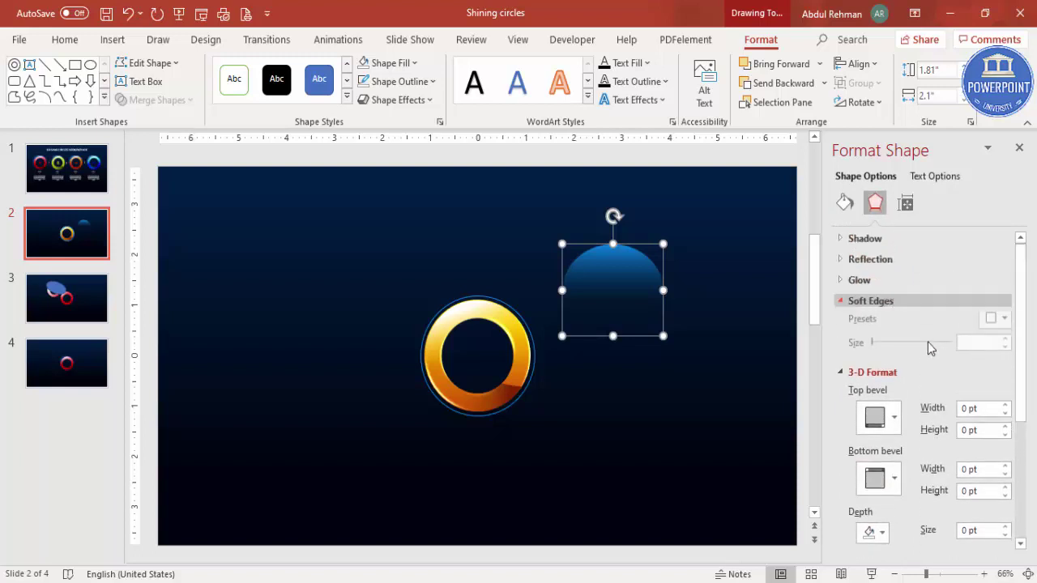
left_click_drag(873, 347, 883, 346)
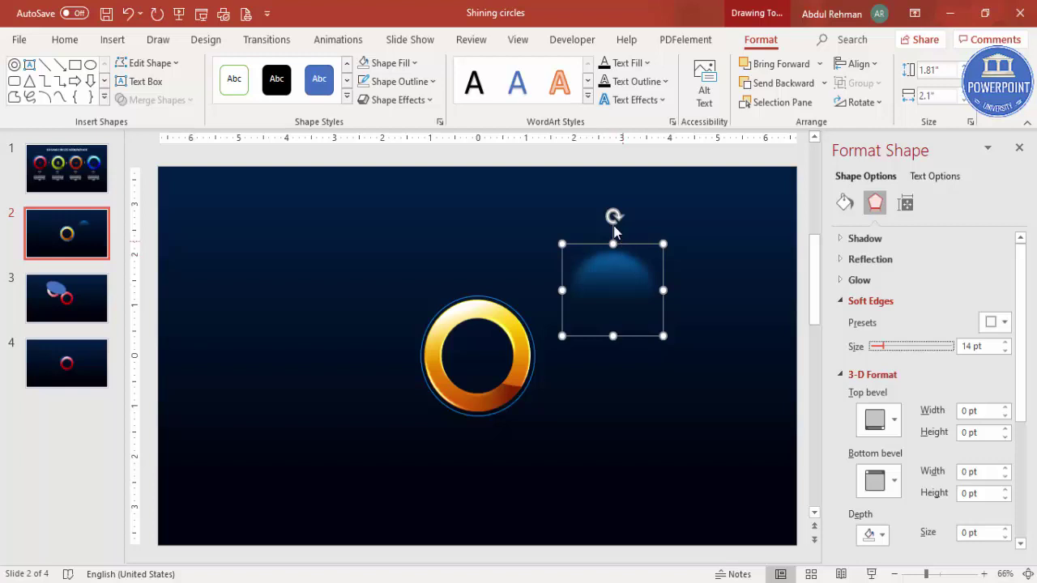
left_click_drag(612, 215, 592, 216)
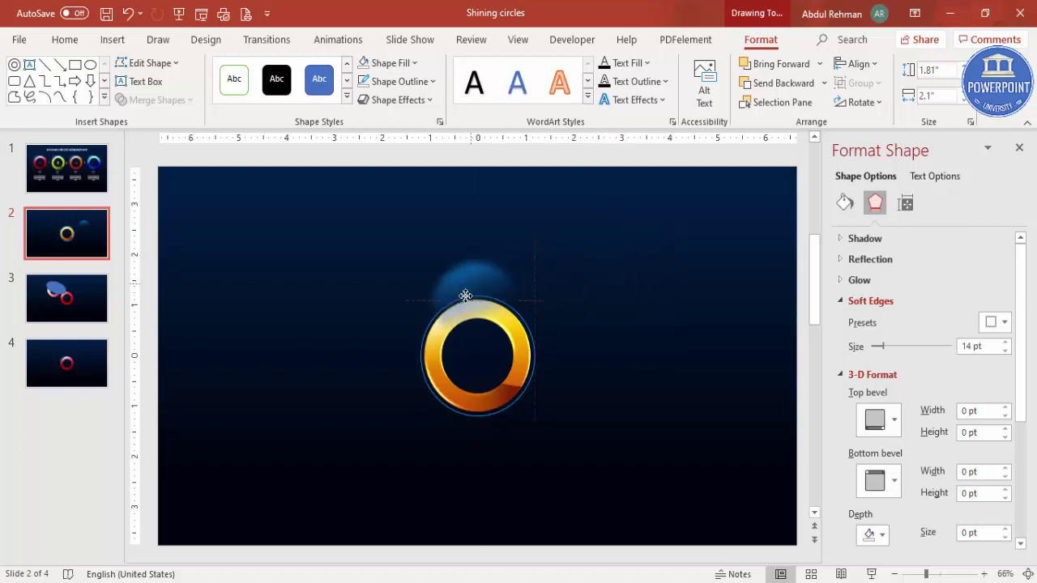